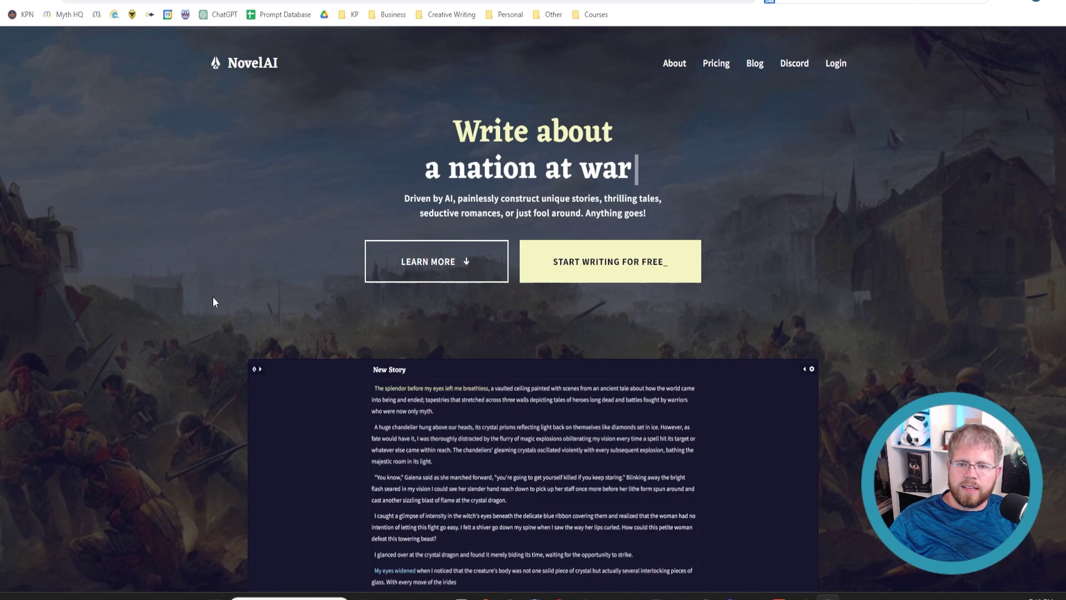
Scroll the NovelAI homepage so the crystal-dragon New Story demo panel is fully visible
scroll(194, 298, "down", 5)
scroll(189, 300, "up", 6)
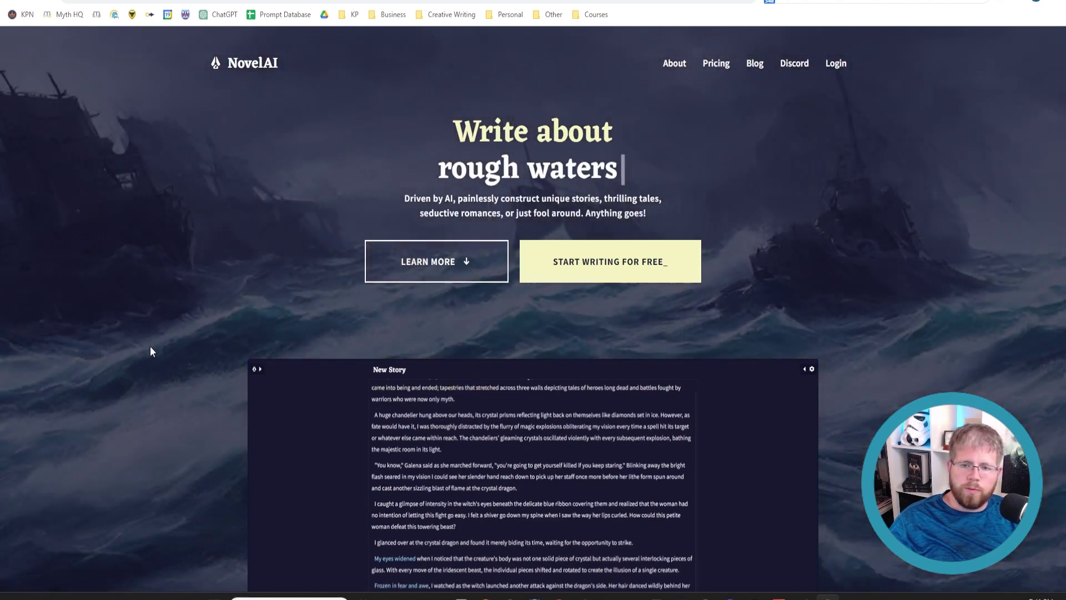
scroll(145, 347, "down", 7)
scroll(145, 347, "up", 3)
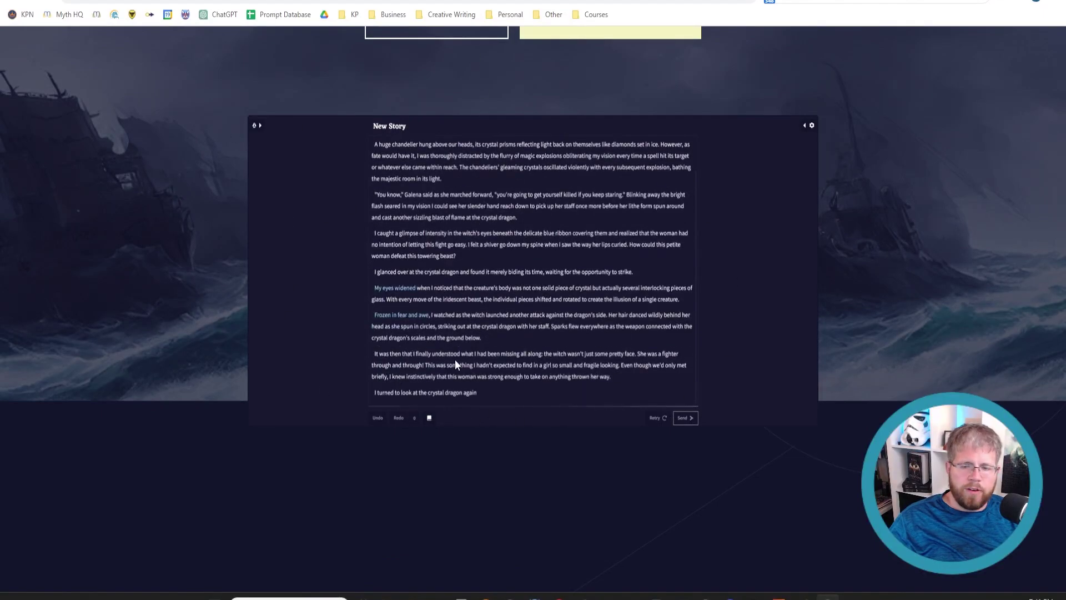
Highlight and clear 'GPT powered' in the intro, then scroll down to the Image Generation collage
scroll(69, 359, "down", 3)
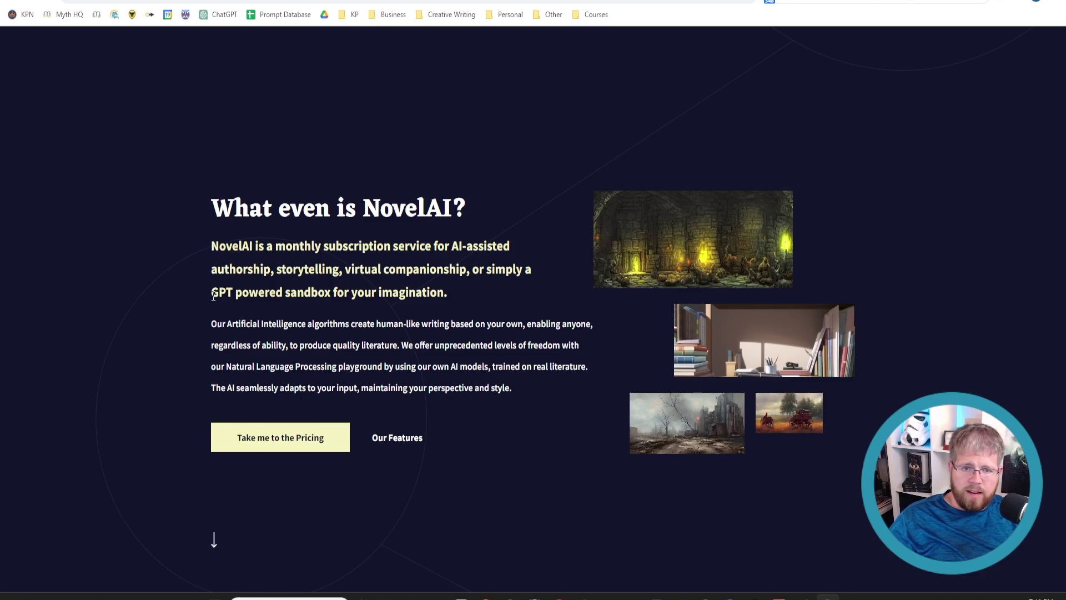
left_click_drag(211, 292, 283, 292)
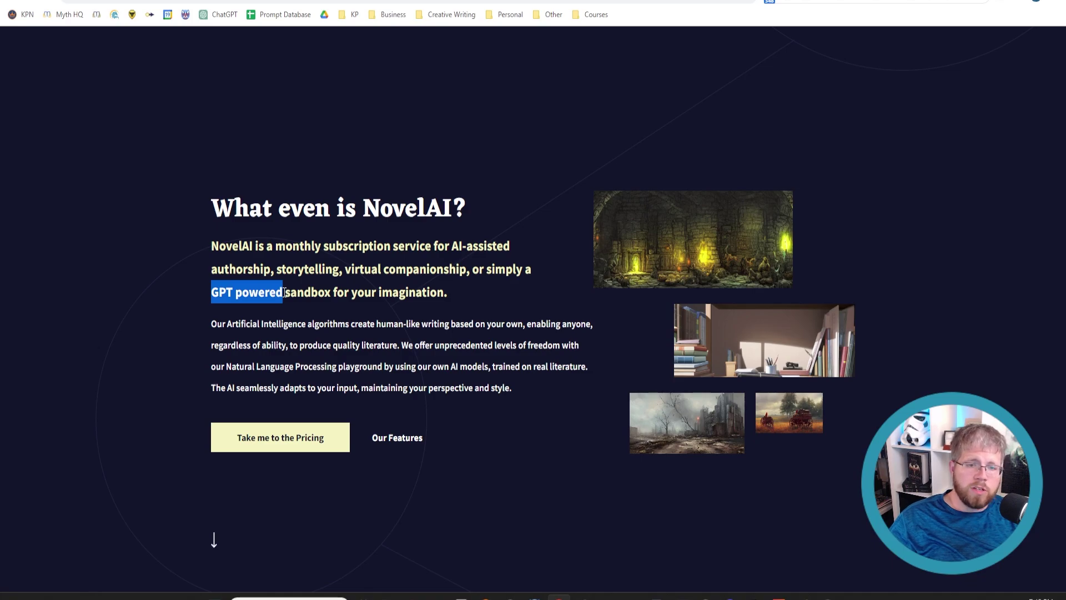
left_click(283, 292)
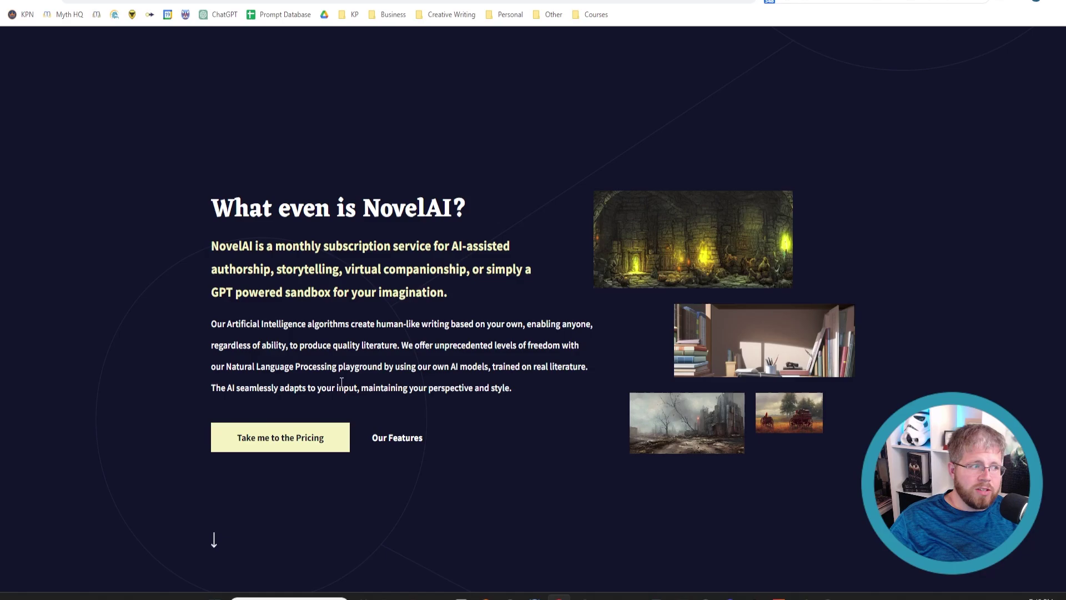
scroll(338, 387, "down", 1)
scroll(338, 388, "down", 10)
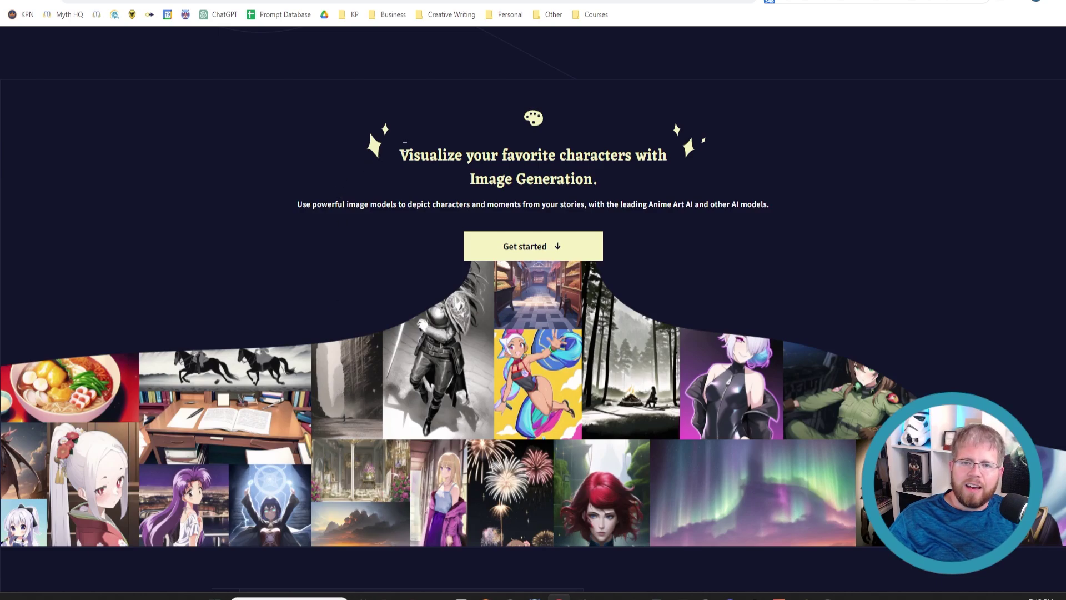
Highlight the Image Generation heading and scroll past the text adventure demo to the editor features
left_click_drag(400, 155, 663, 183)
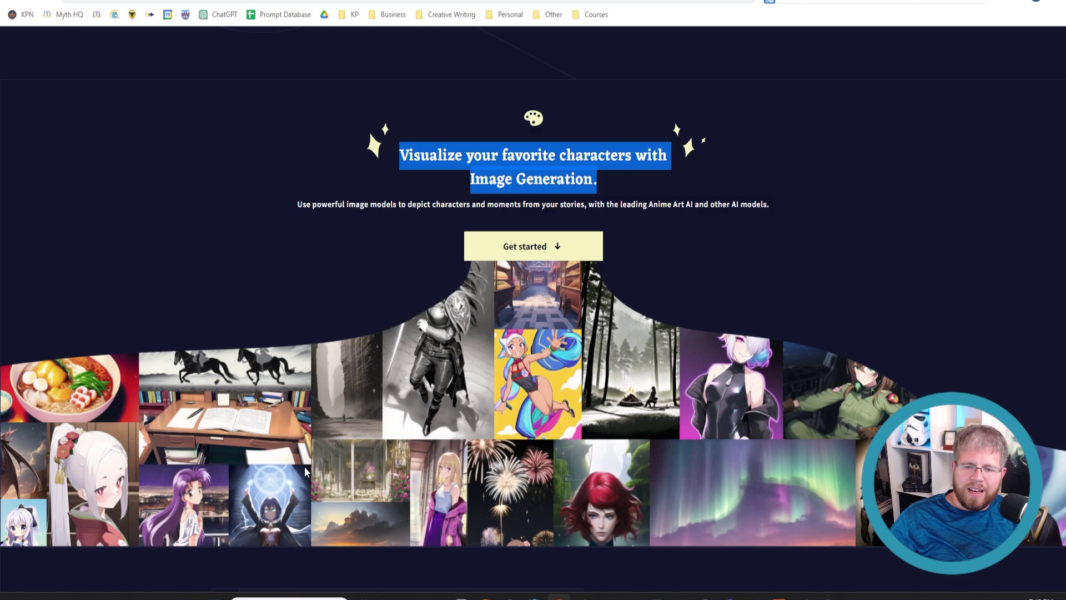
scroll(264, 473, "down", 4)
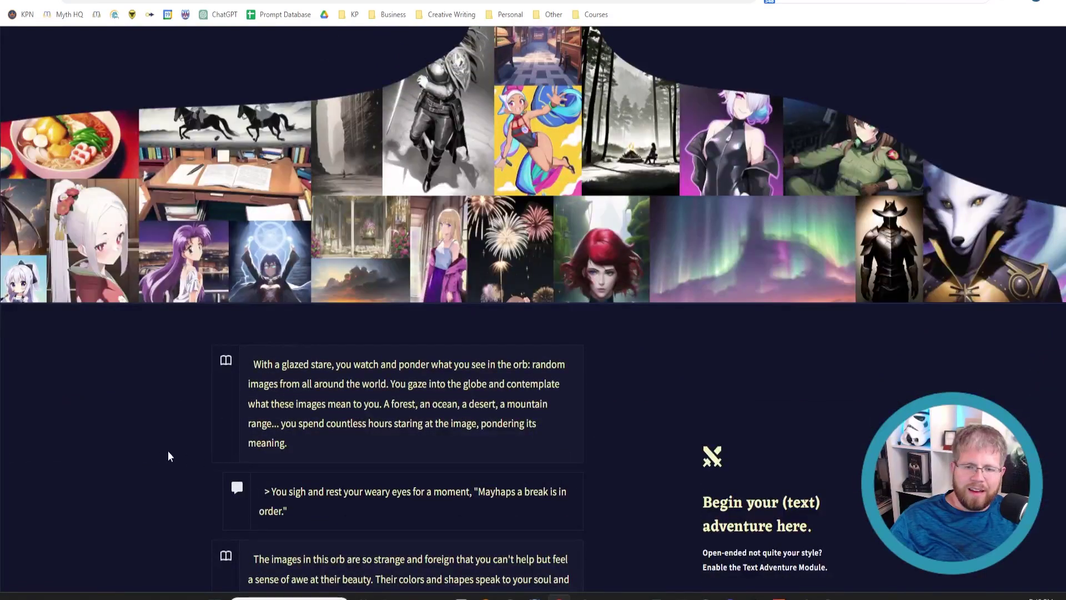
scroll(145, 451, "down", 4)
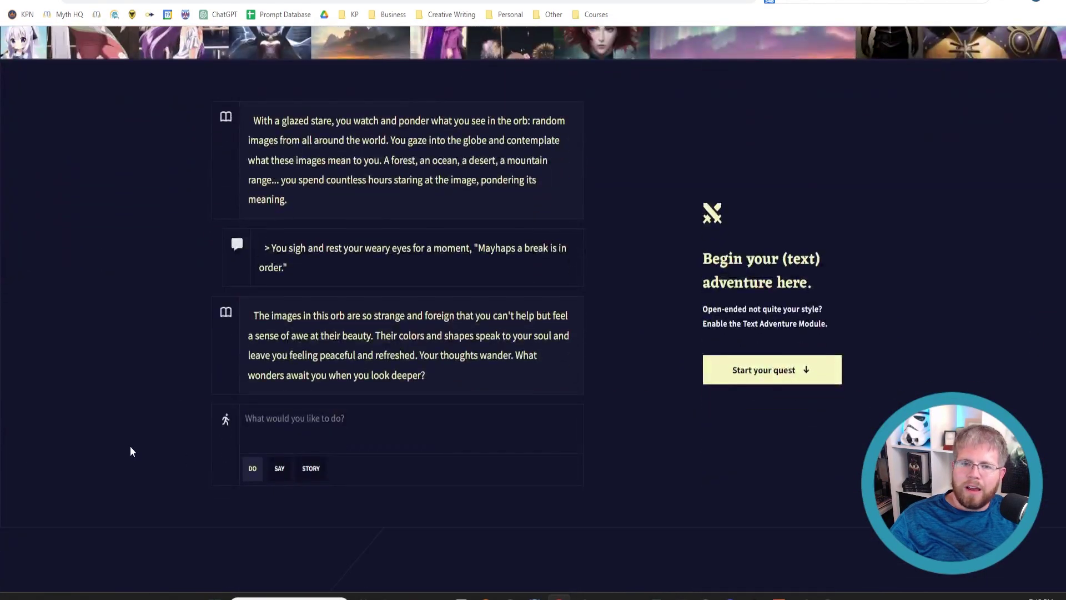
scroll(130, 445, "down", 9)
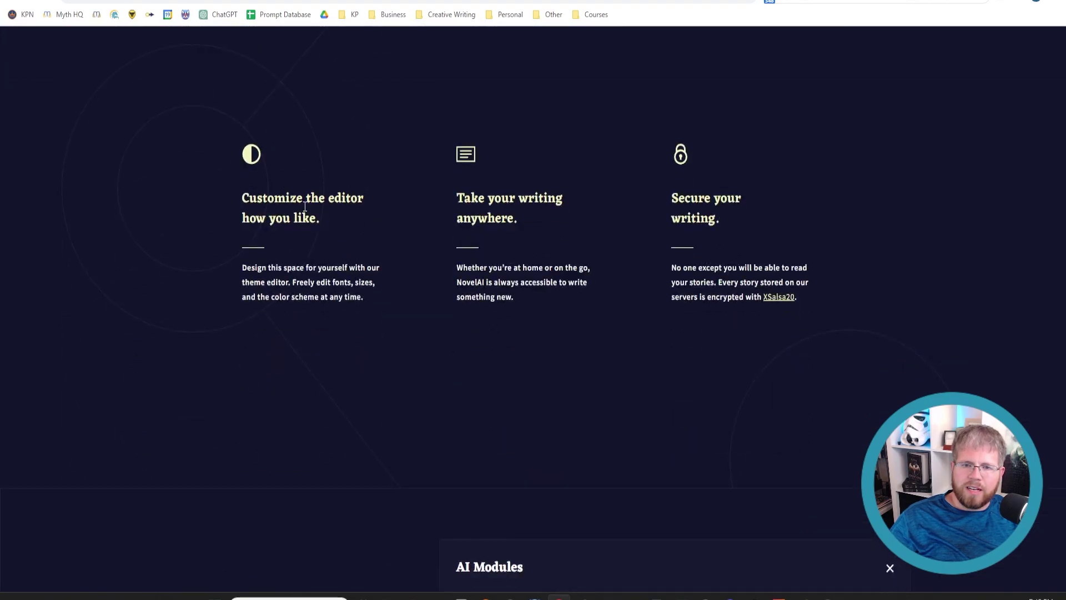
Highlight the 'Customize the editor' heading and the 'Secure your writing' feature text
left_click_drag(289, 199, 342, 222)
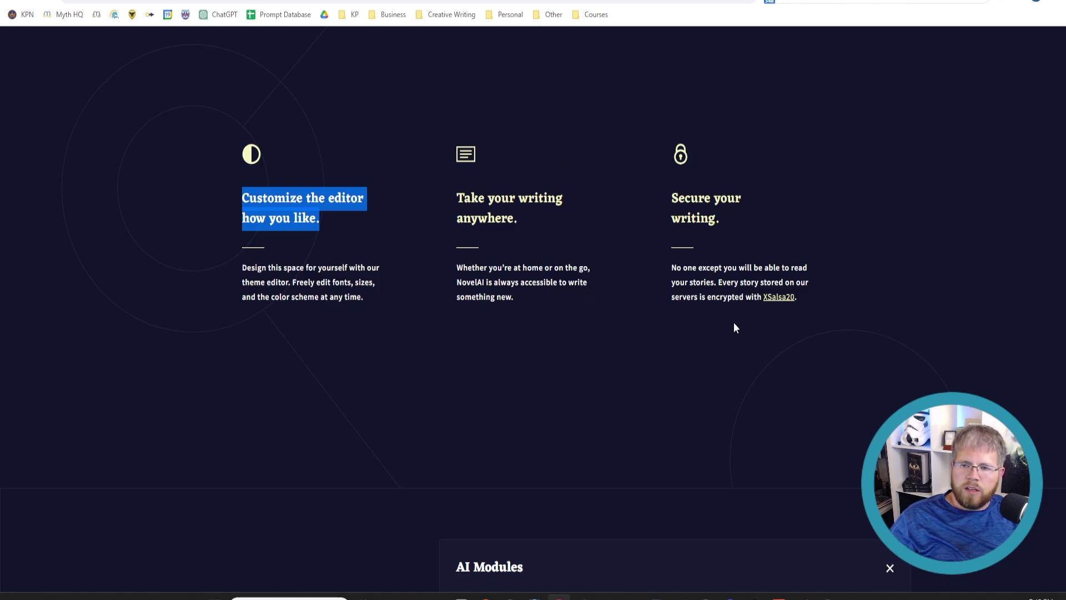
left_click_drag(673, 194, 817, 294)
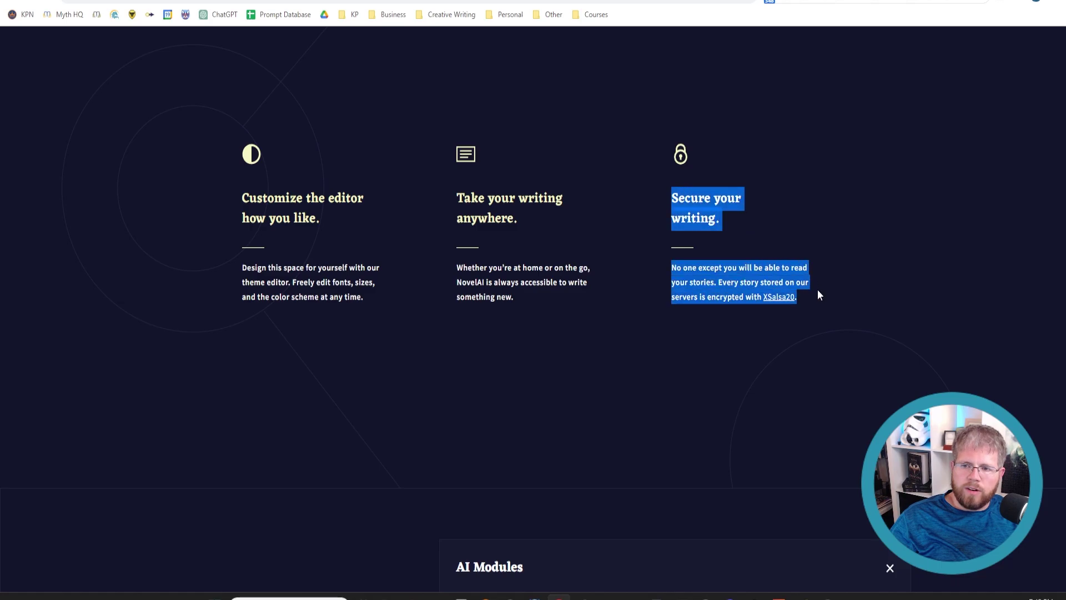
scroll(443, 439, "down", 5)
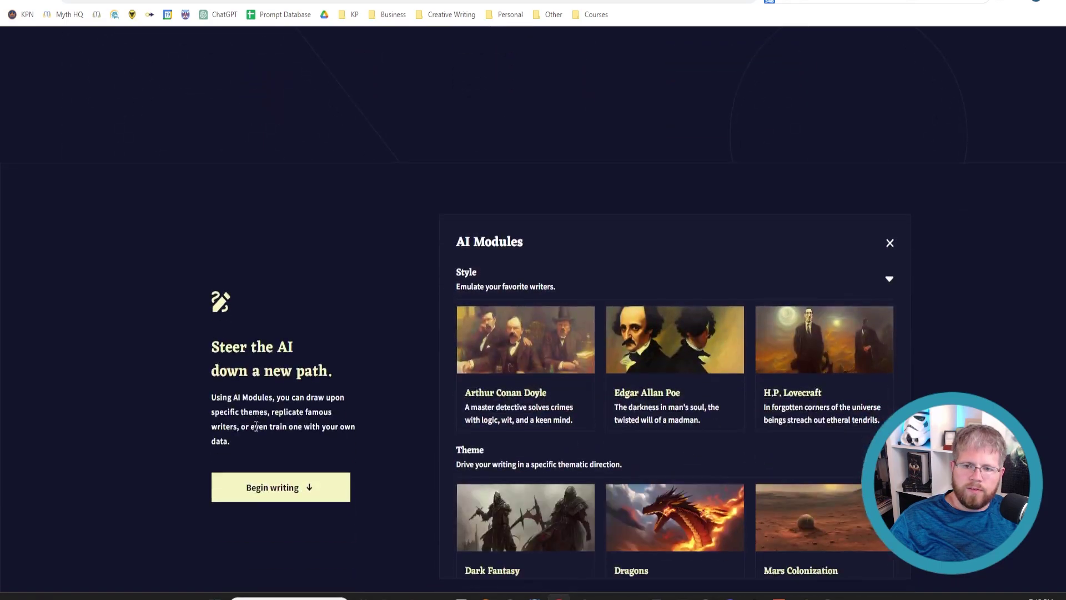
scroll(270, 345, "down", 3)
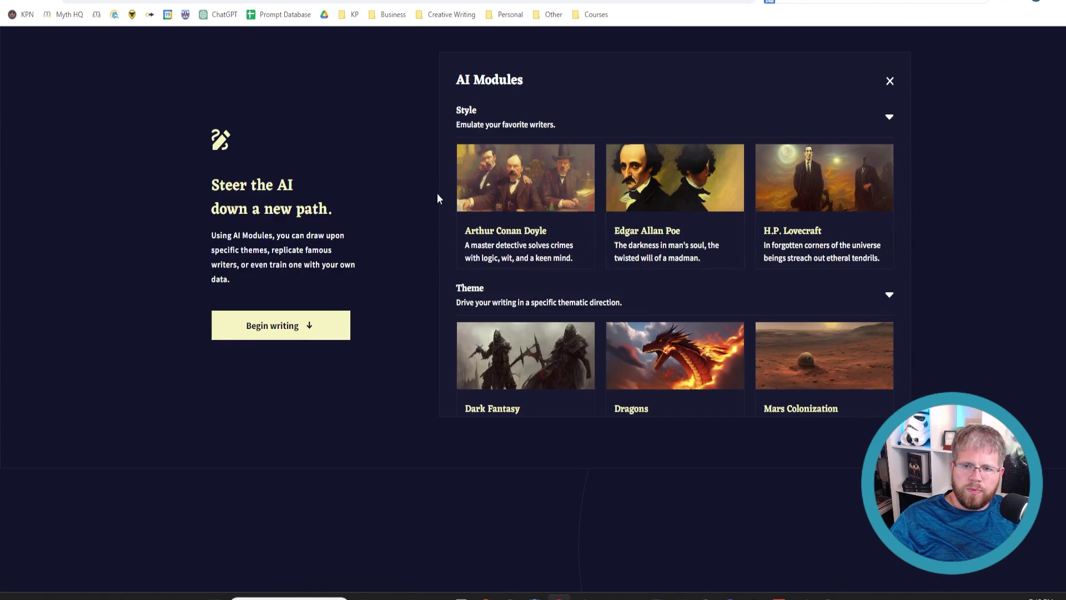
scroll(292, 247, "up", 2)
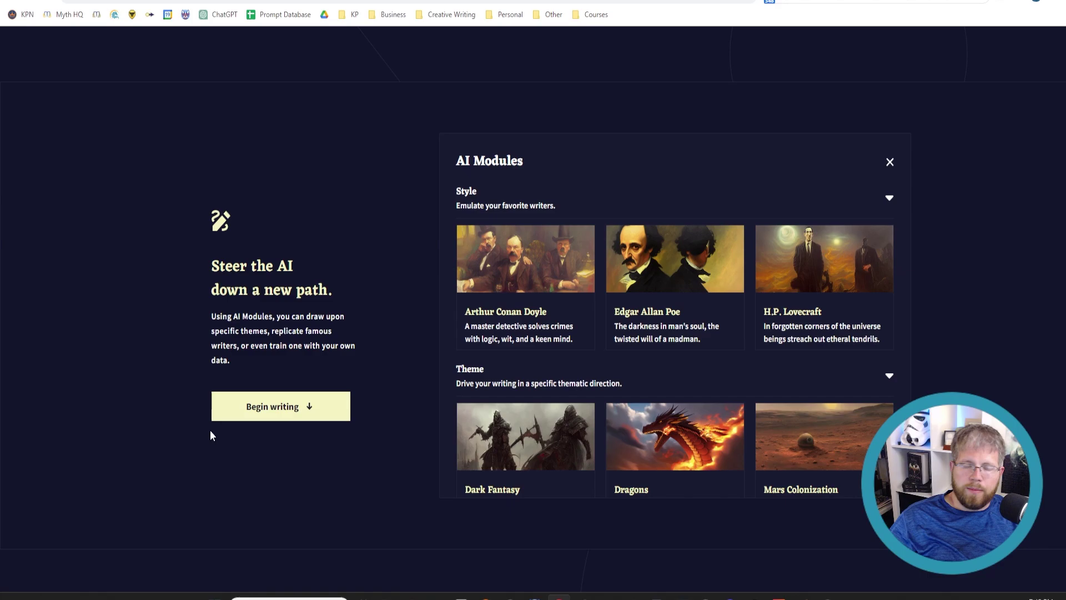
Scroll down through AI Modules and the Lorebook's Abberantis example toward the pricing tiers
scroll(175, 436, "down", 7)
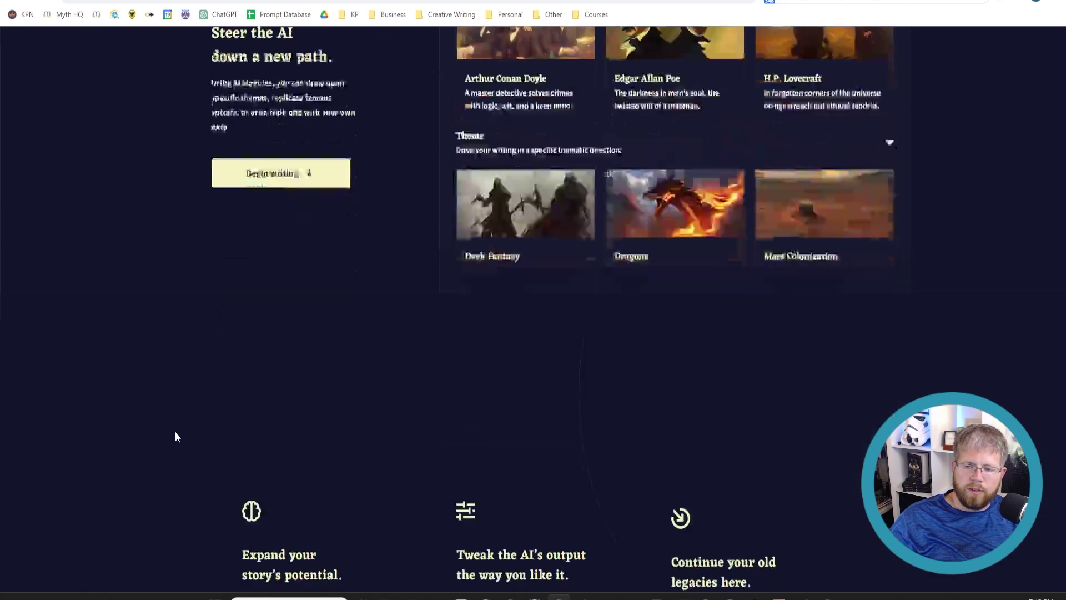
scroll(172, 436, "down", 3)
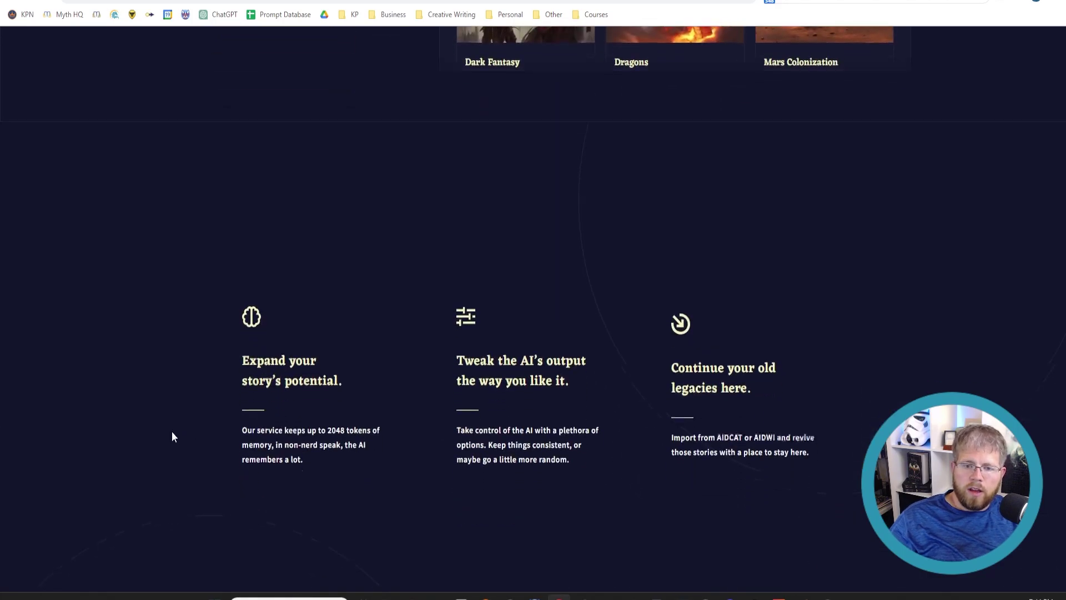
scroll(224, 383, "down", 15)
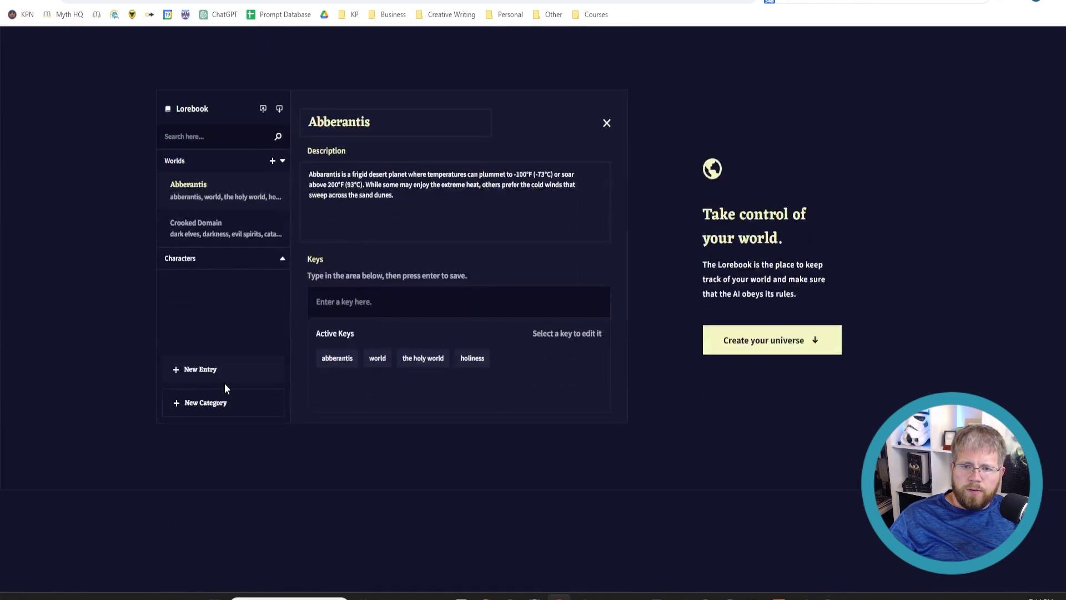
Highlight the Free Trial card's '100 Free Text Generations' line
scroll(219, 388, "down", 8)
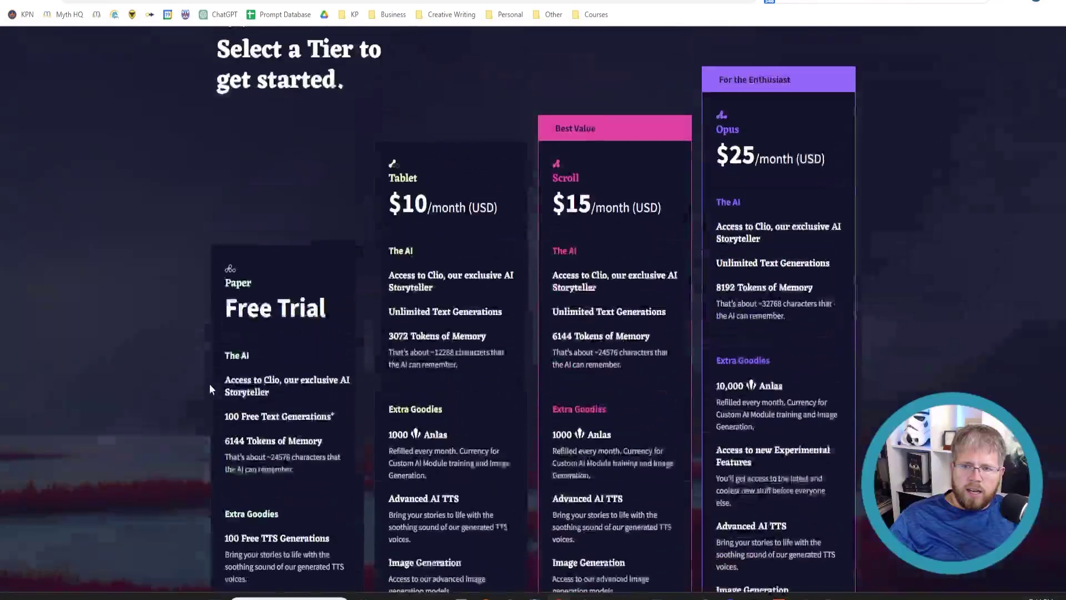
scroll(204, 384, "down", 6)
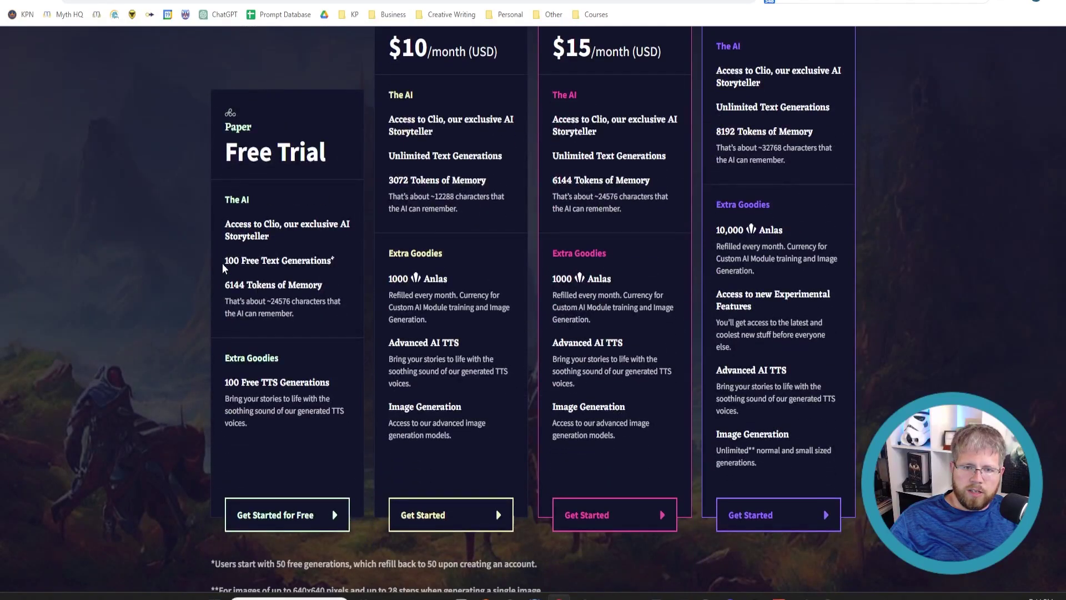
left_click_drag(223, 268, 342, 272)
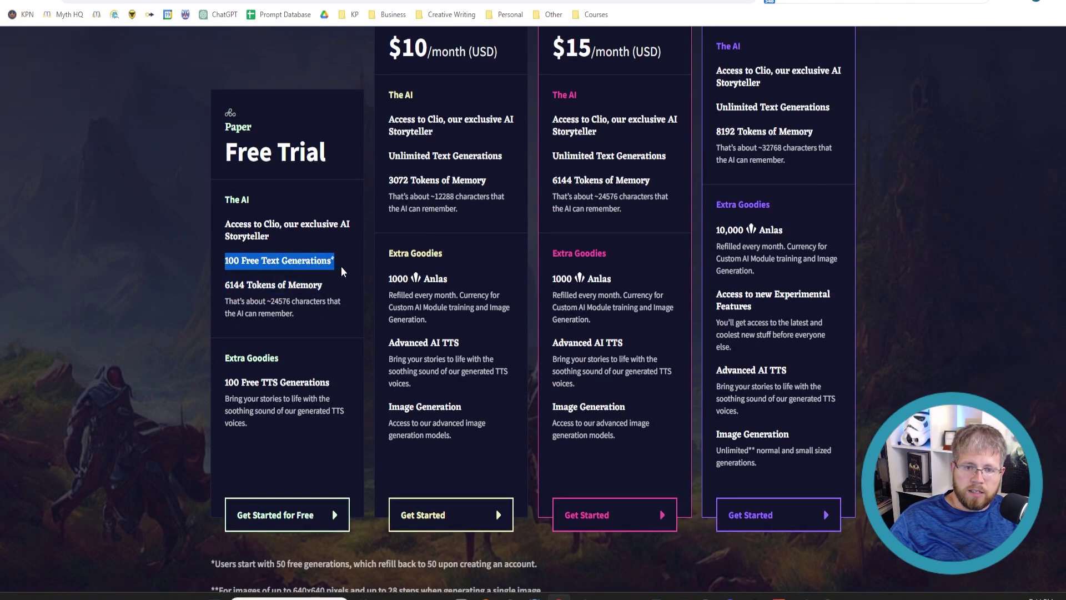
Scroll through the Free Trial, $10 Tablet, $15 Scroll and $25 Opus tiers
scroll(341, 271, "up", 3)
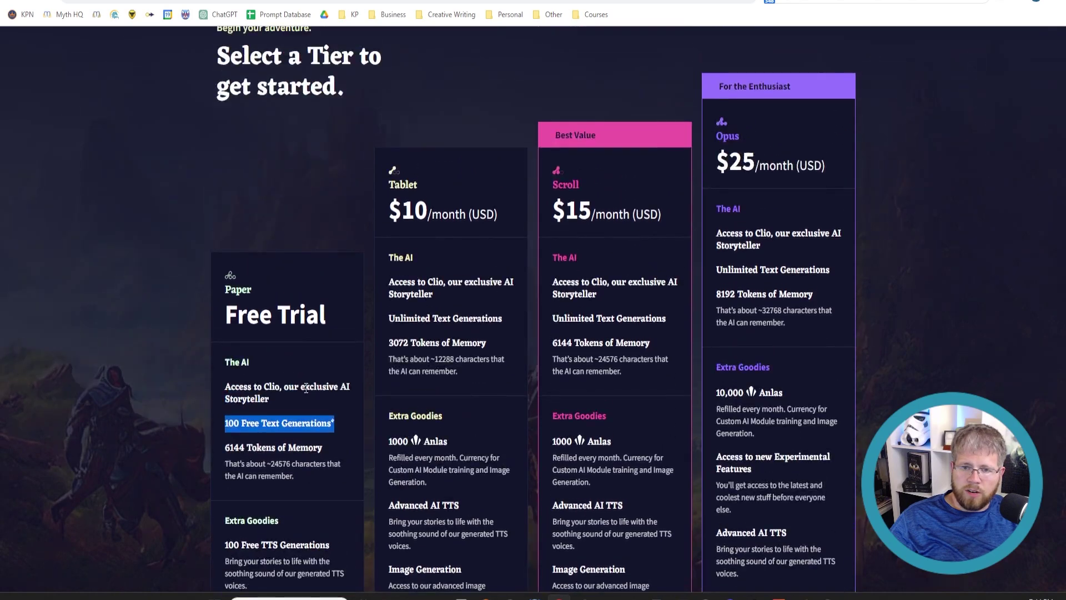
scroll(305, 388, "down", 2)
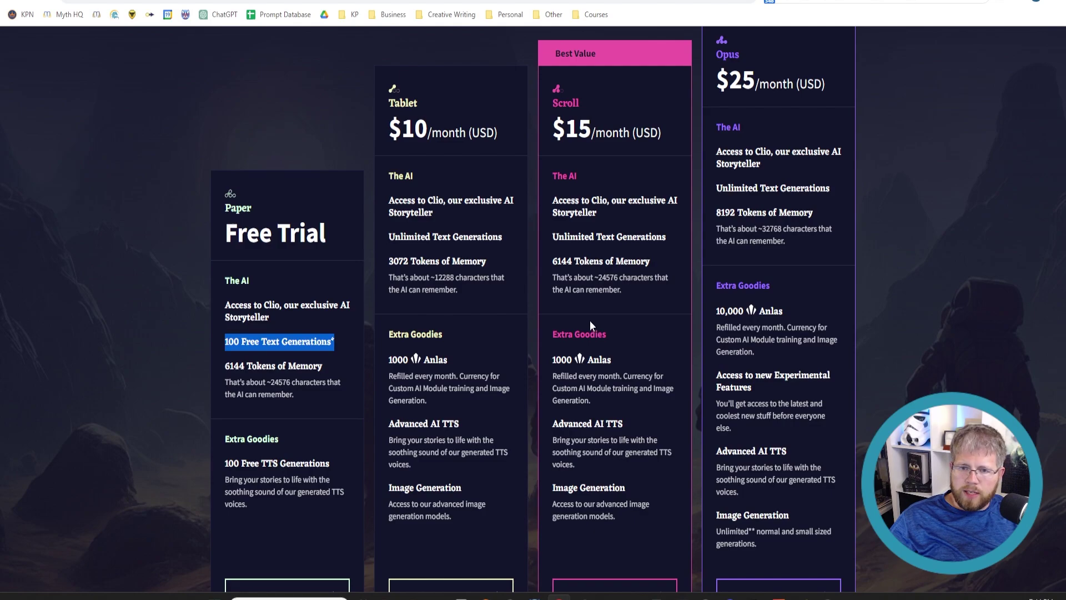
scroll(582, 324, "down", 3)
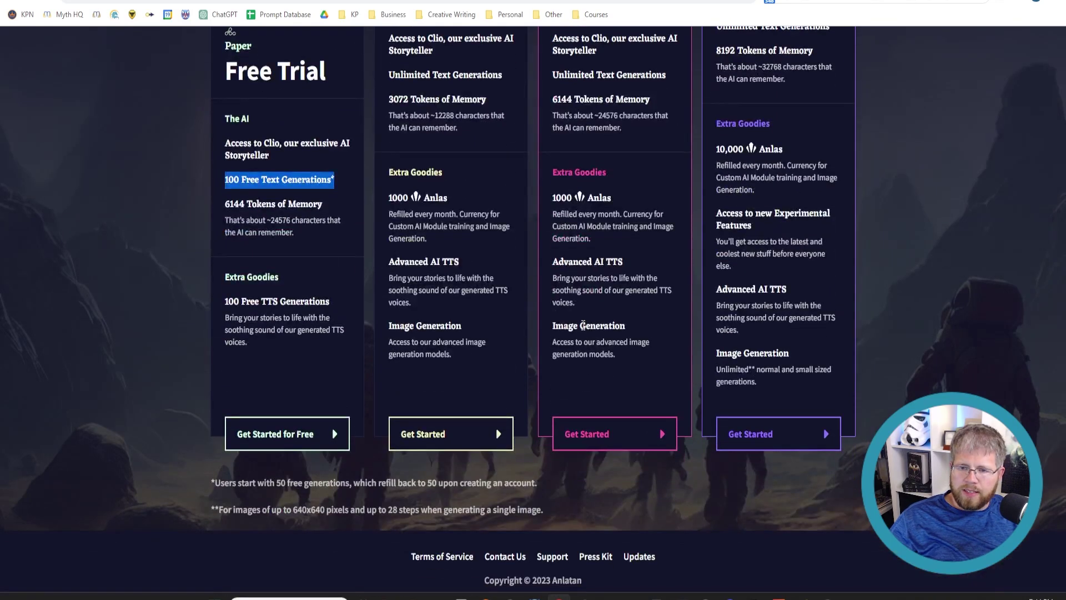
scroll(583, 324, "up", 3)
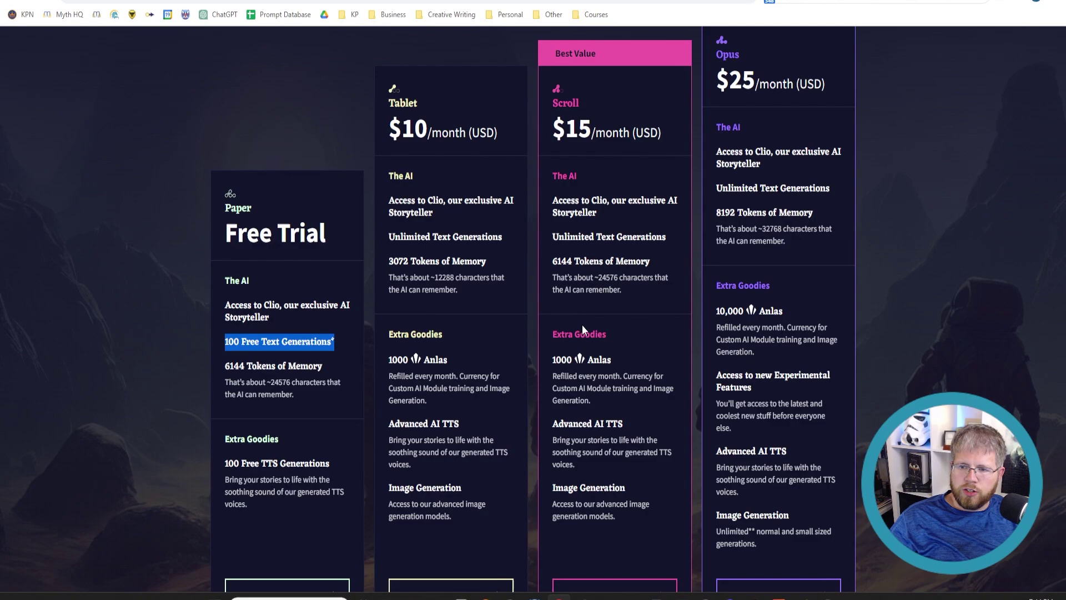
scroll(582, 324, "up", 3)
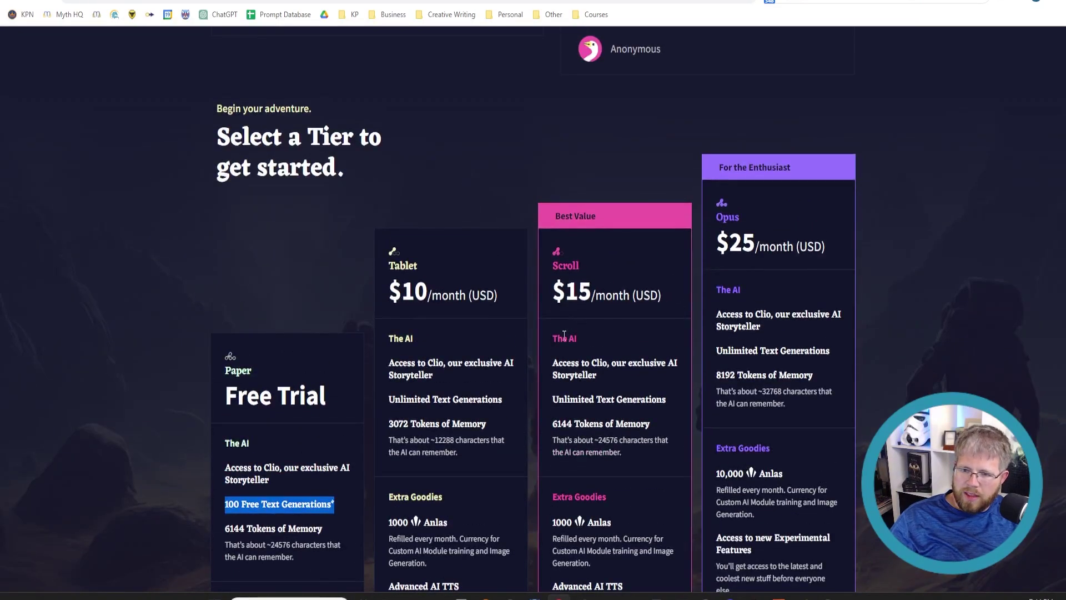
scroll(555, 331, "down", 4)
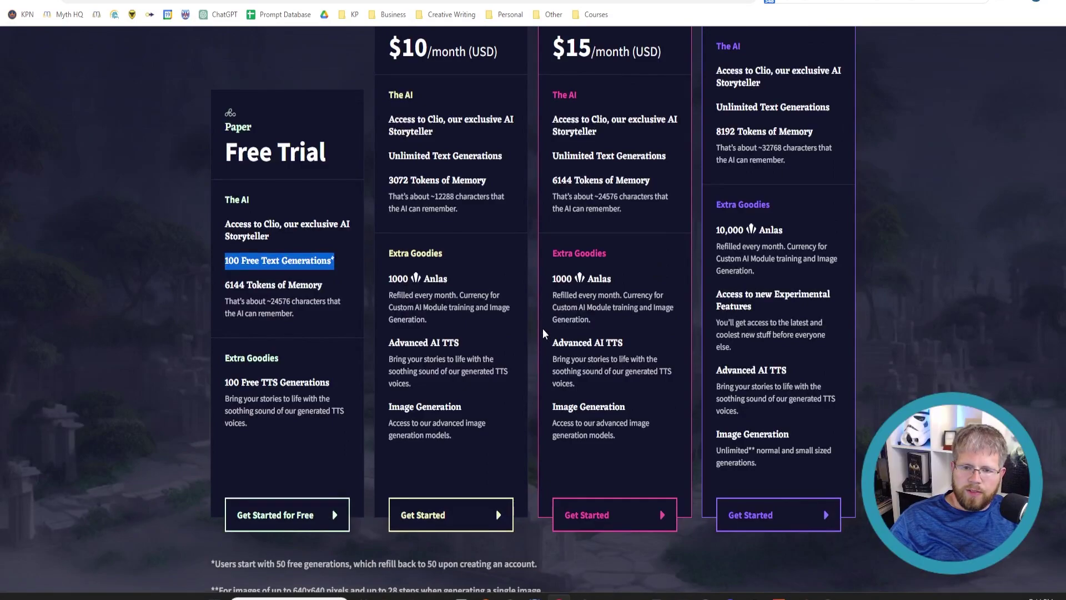
scroll(543, 332, "up", 1)
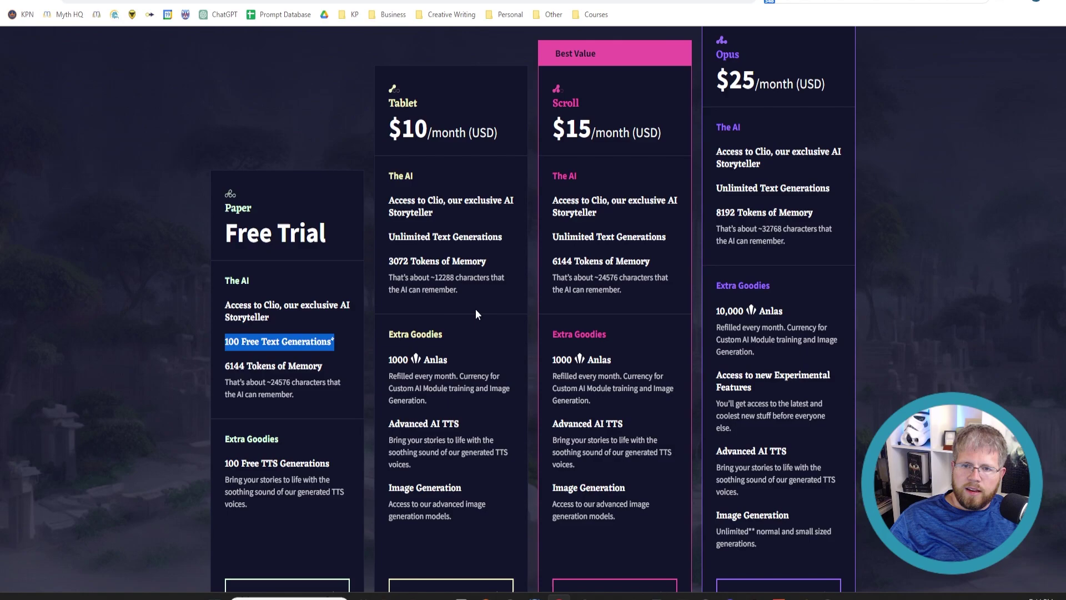
scroll(476, 309, "up", 1)
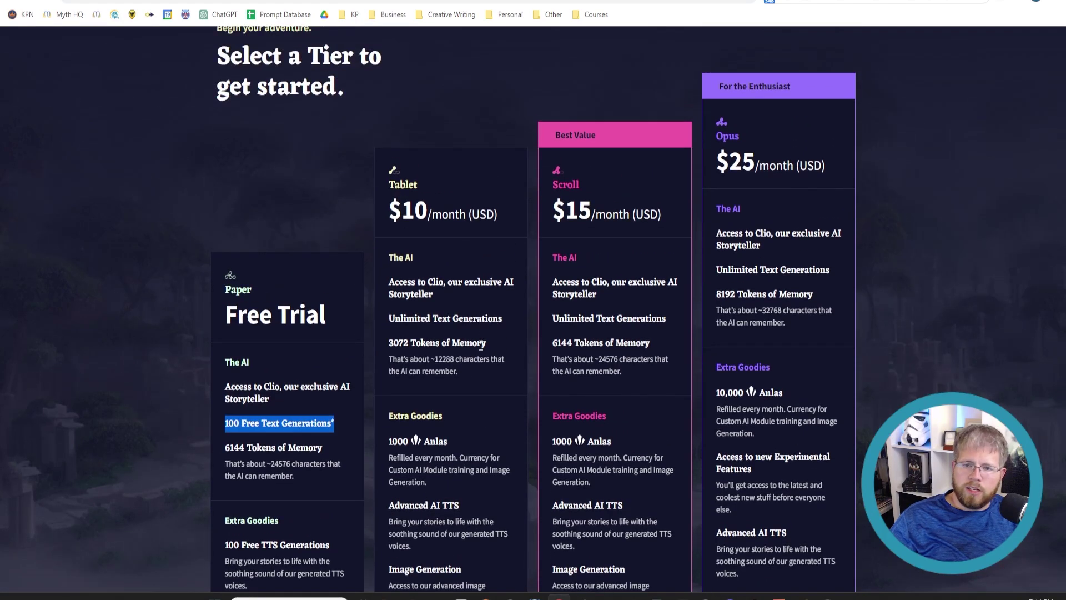
left_click_drag(388, 343, 487, 336)
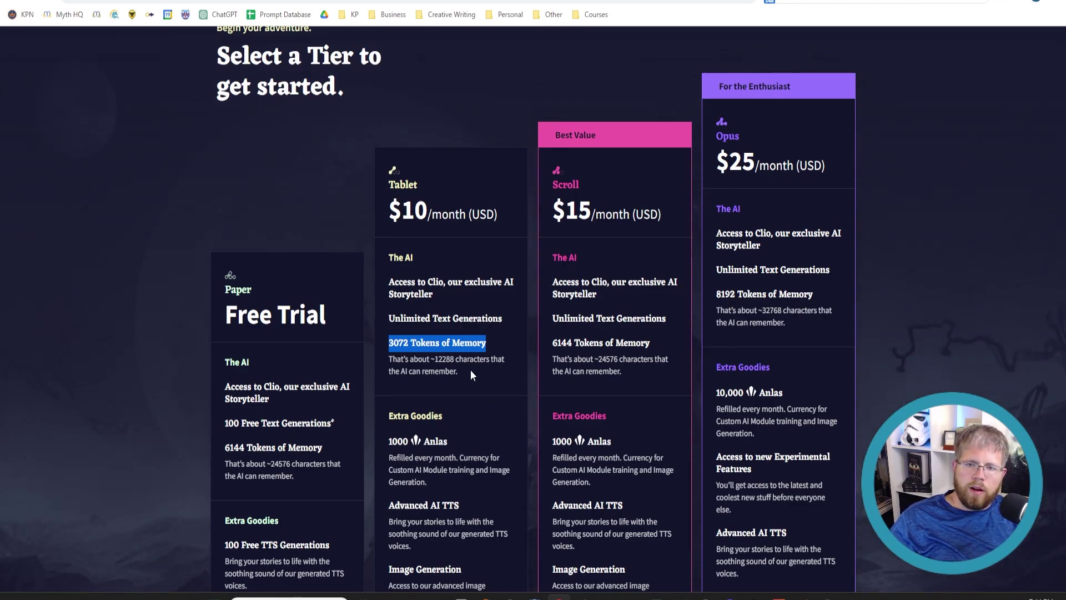
left_click_drag(471, 371, 476, 343)
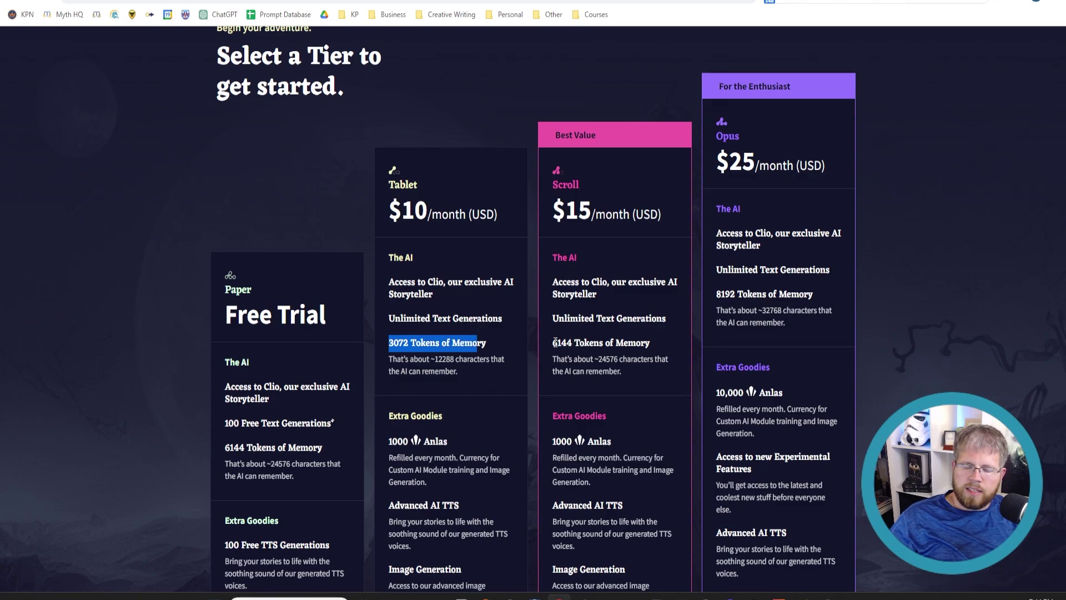
left_click_drag(554, 343, 659, 345)
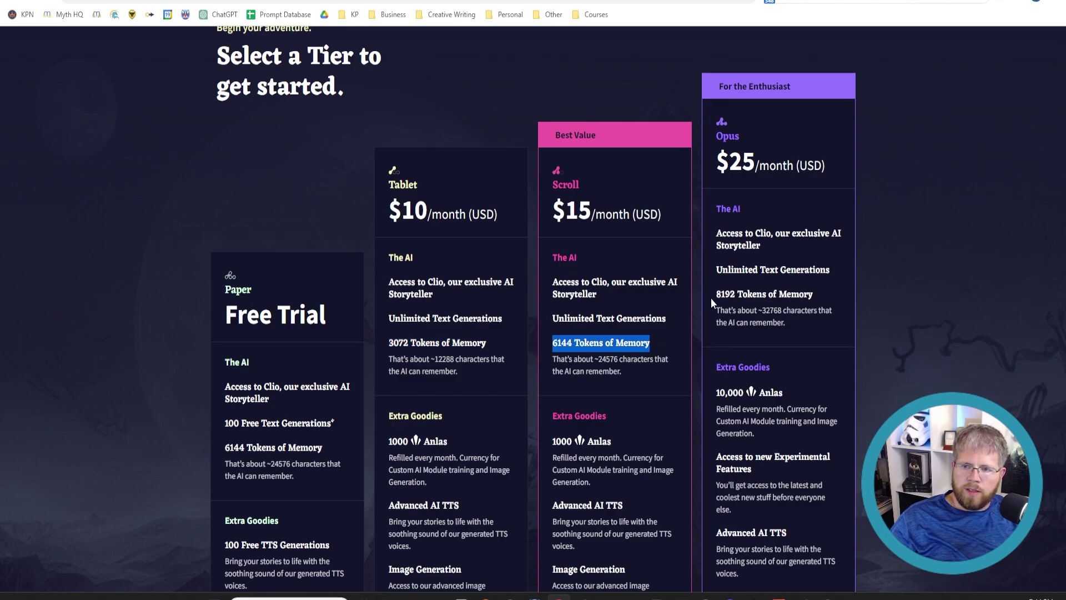
left_click_drag(714, 291, 821, 294)
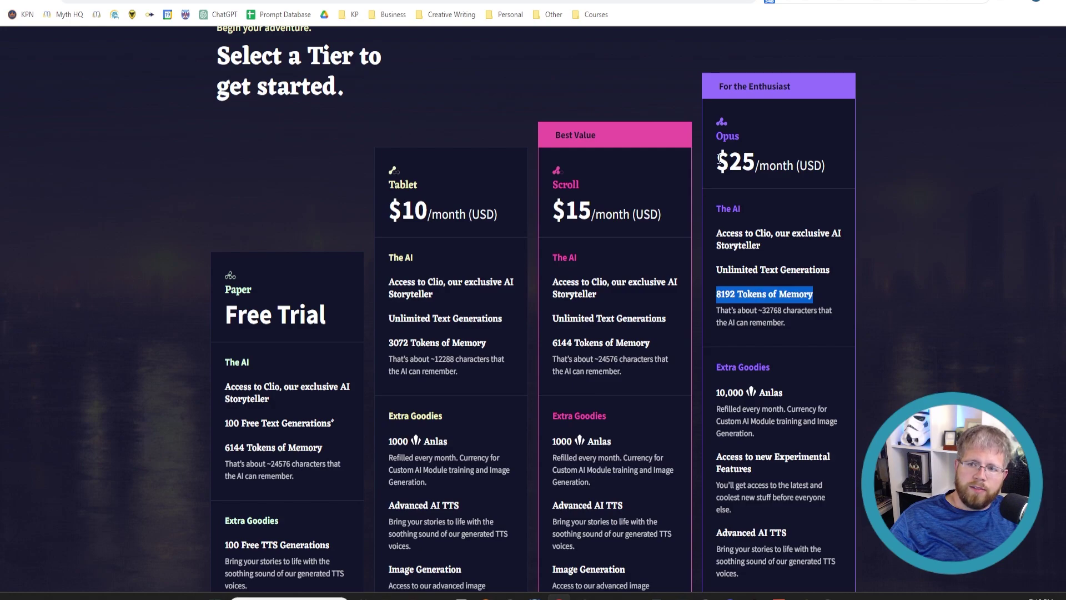
left_click_drag(715, 161, 827, 164)
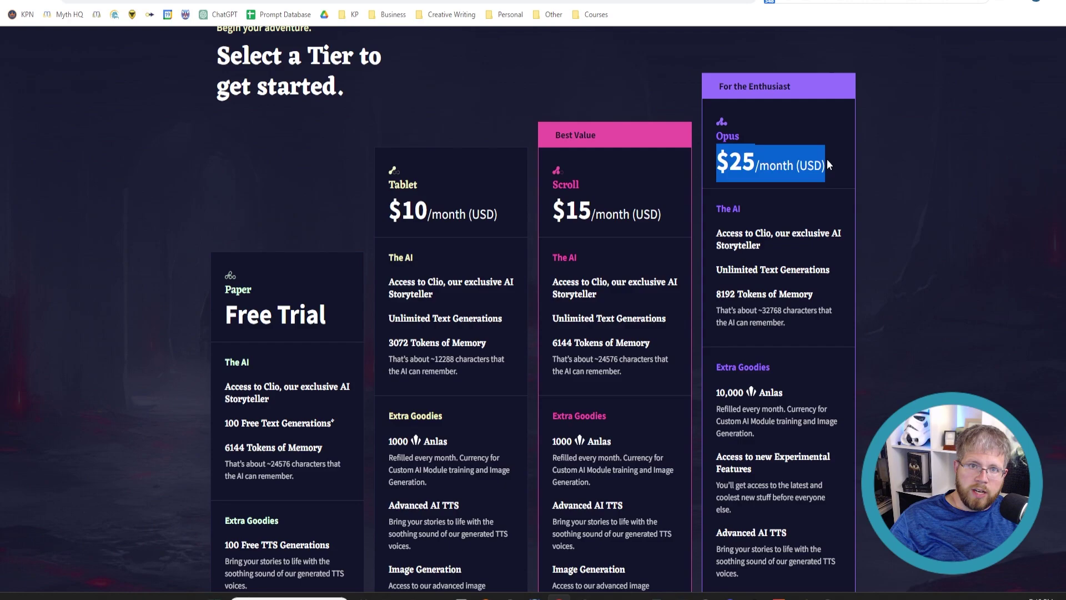
left_click_drag(811, 319, 717, 289)
scroll(562, 384, "down", 5)
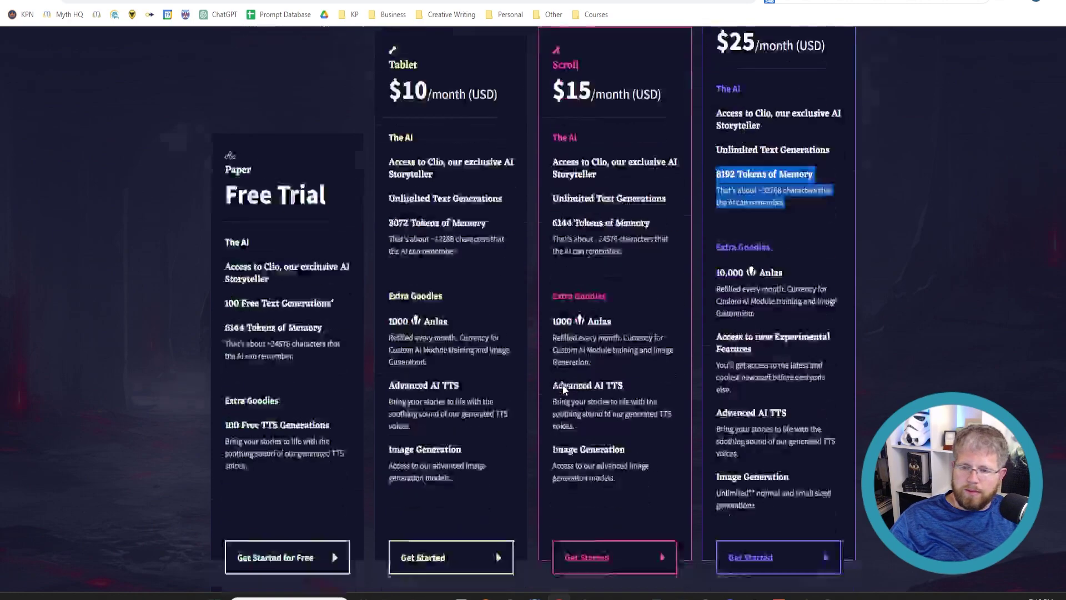
scroll(558, 386, "up", 20)
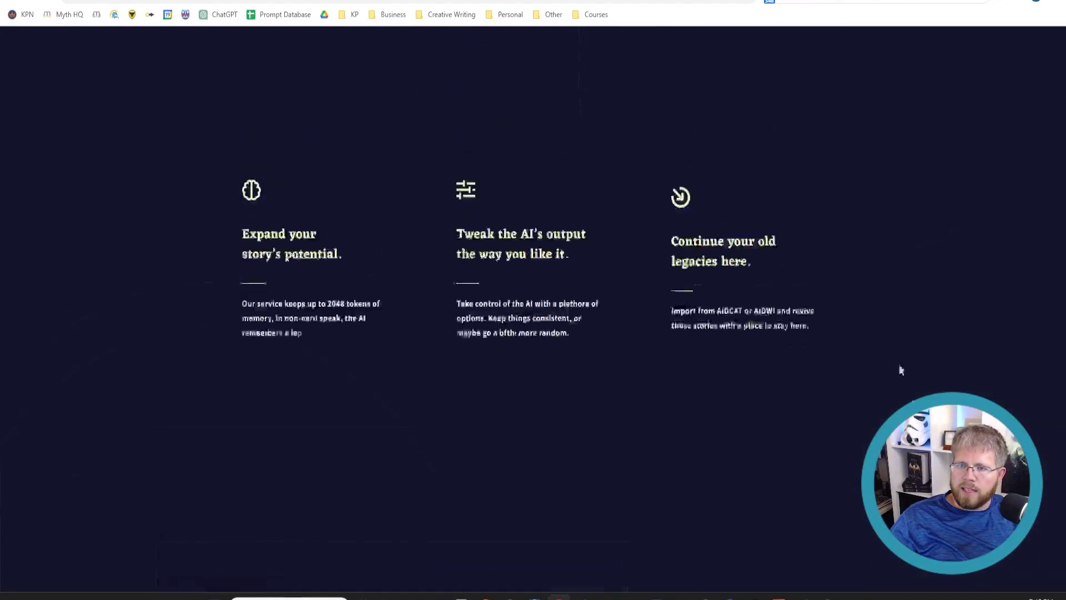
scroll(892, 368, "down", 8)
scroll(500, 322, "up", 4)
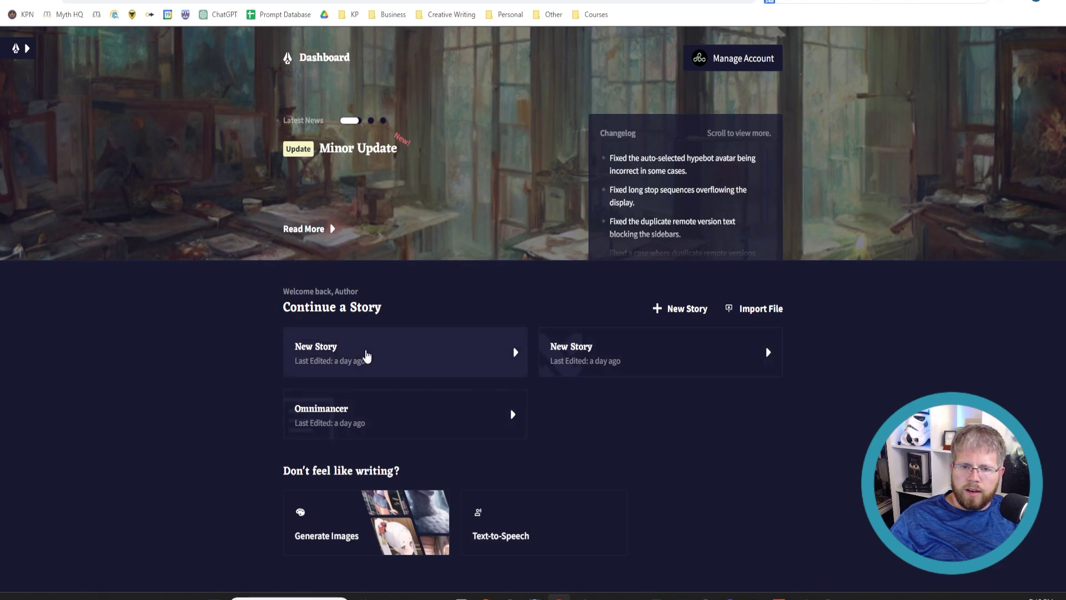
Highlight and clear the 'Continue a Story' heading, then start a new story from the Dashboard
left_click_drag(274, 314, 392, 307)
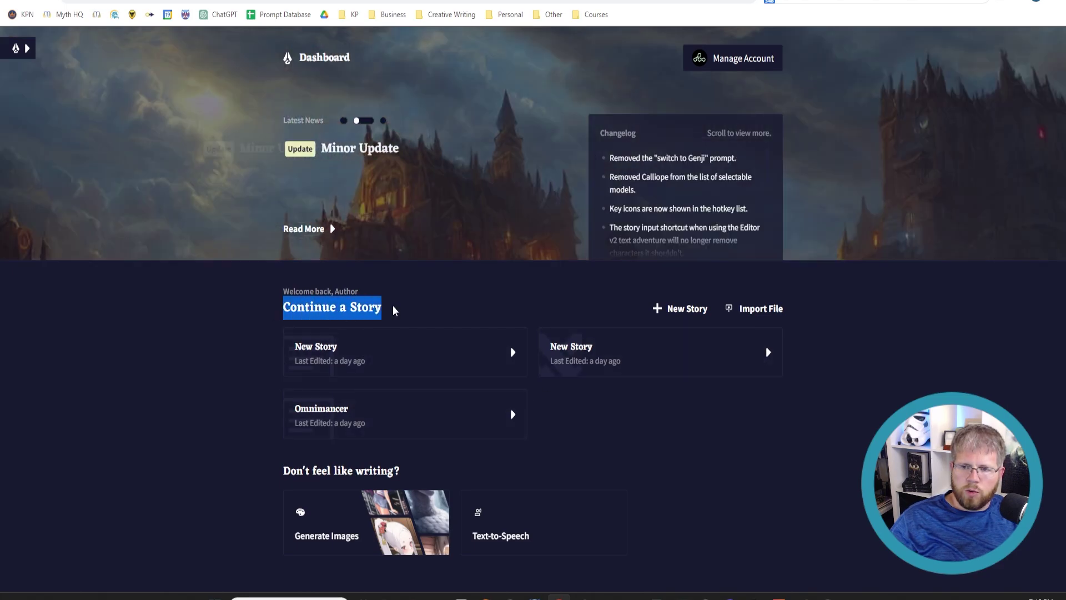
left_click(394, 370)
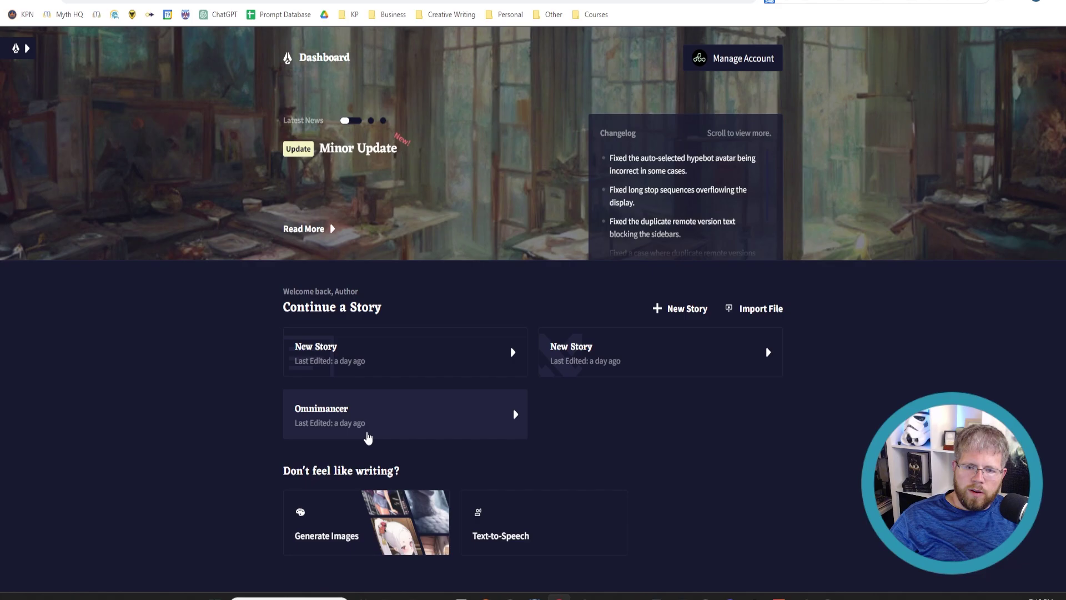
left_click(666, 314)
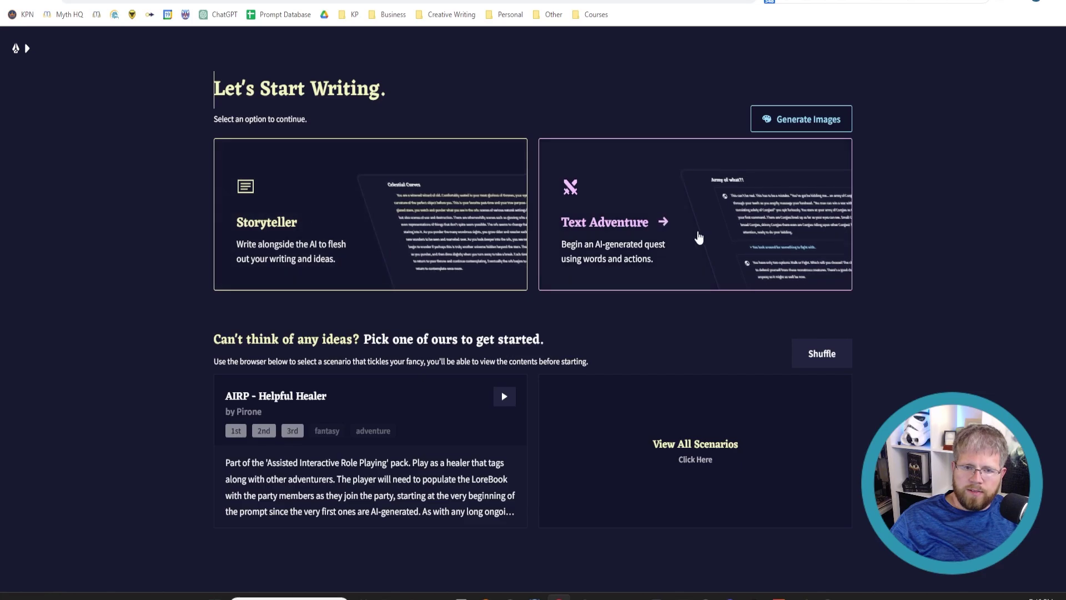
In Storyteller mode, send the prompt for a short story about an arctic mermaid vacationing in Bermuda
left_click(279, 229)
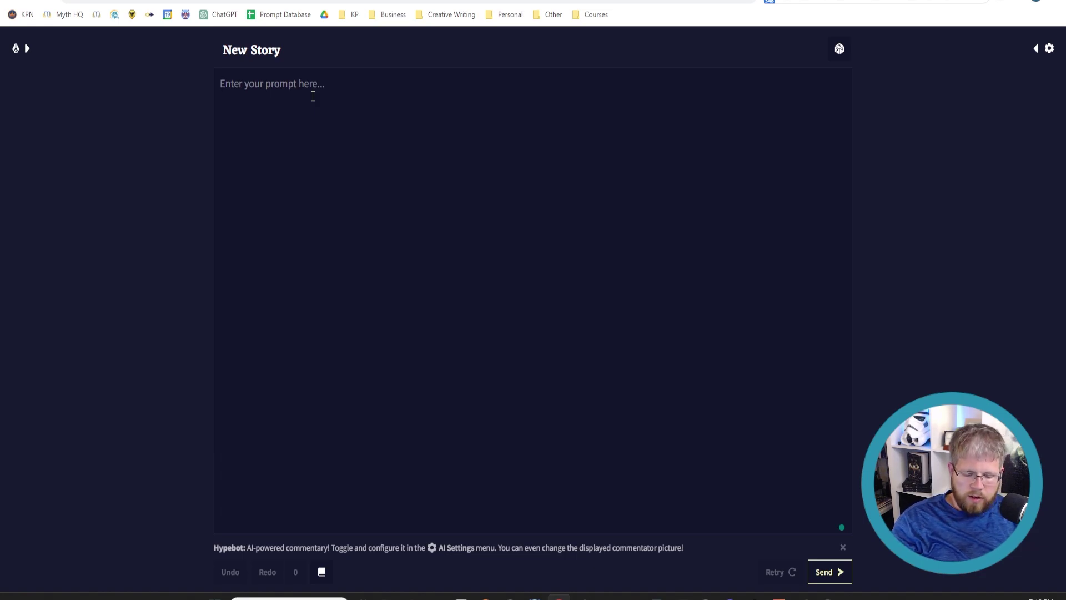
type("Write a ")
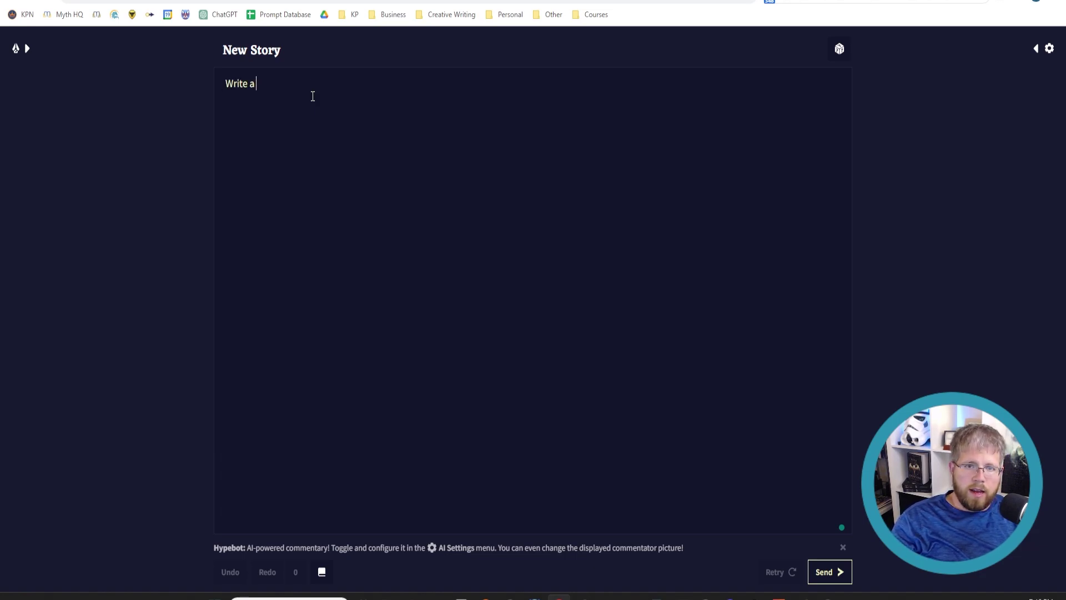
type("short story about an")
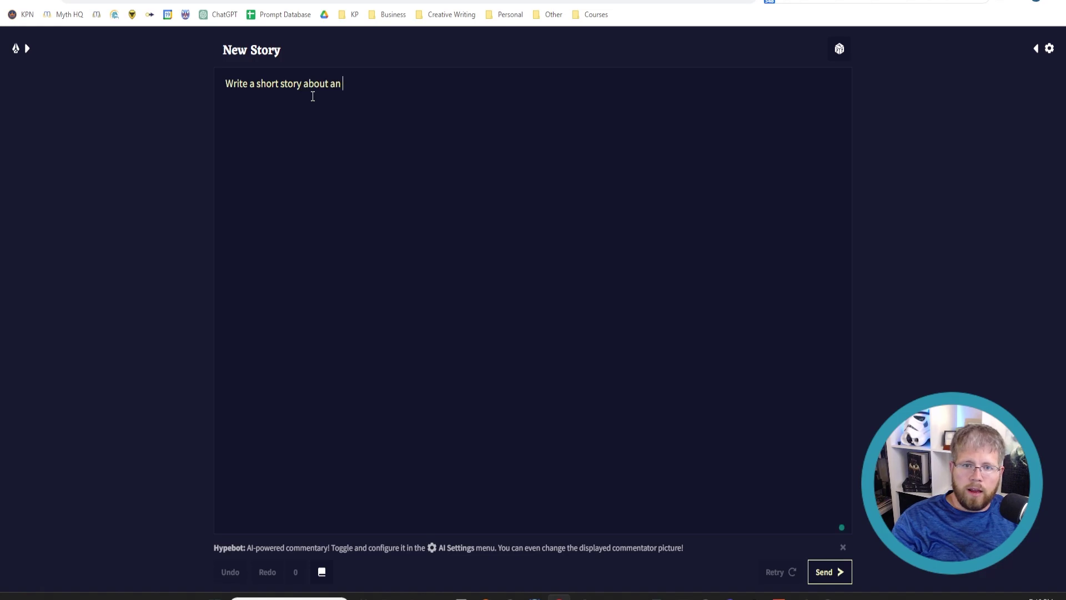
key("BackSpace")
key("BackSpace")
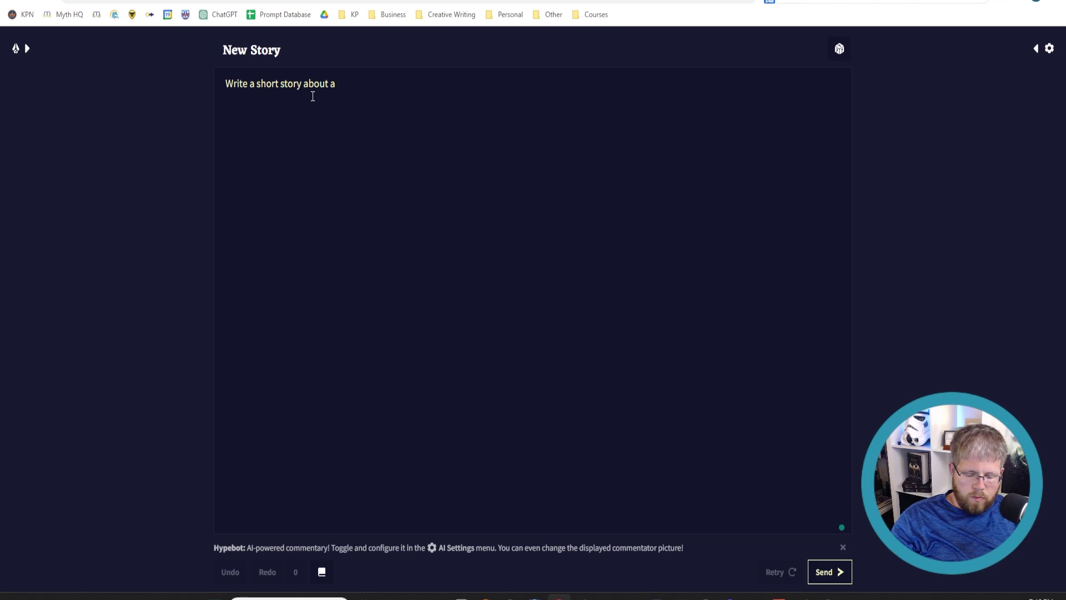
type("mermaid ")
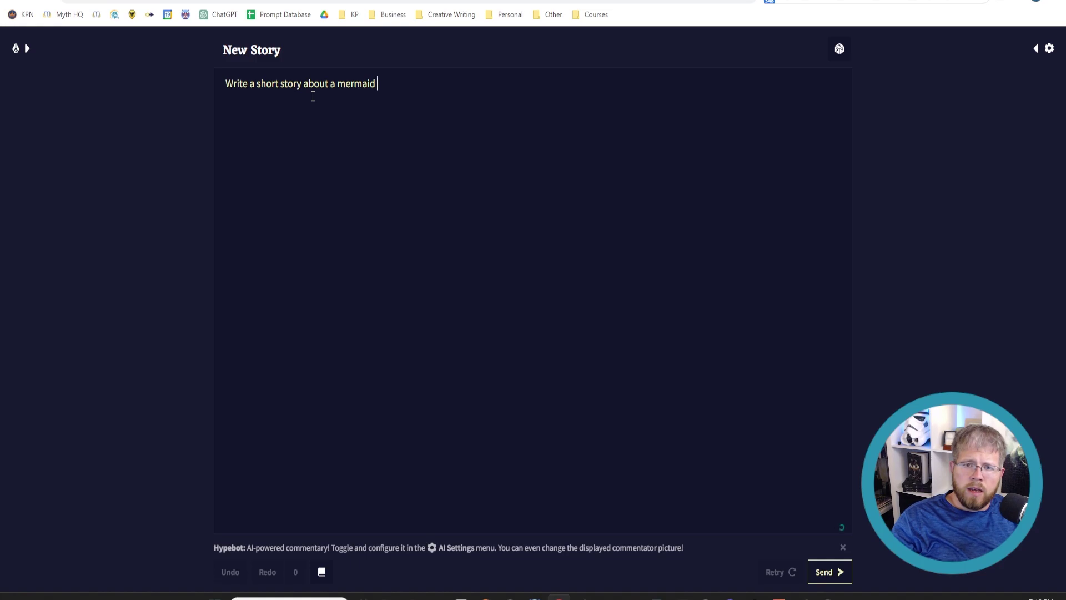
type("in the art")
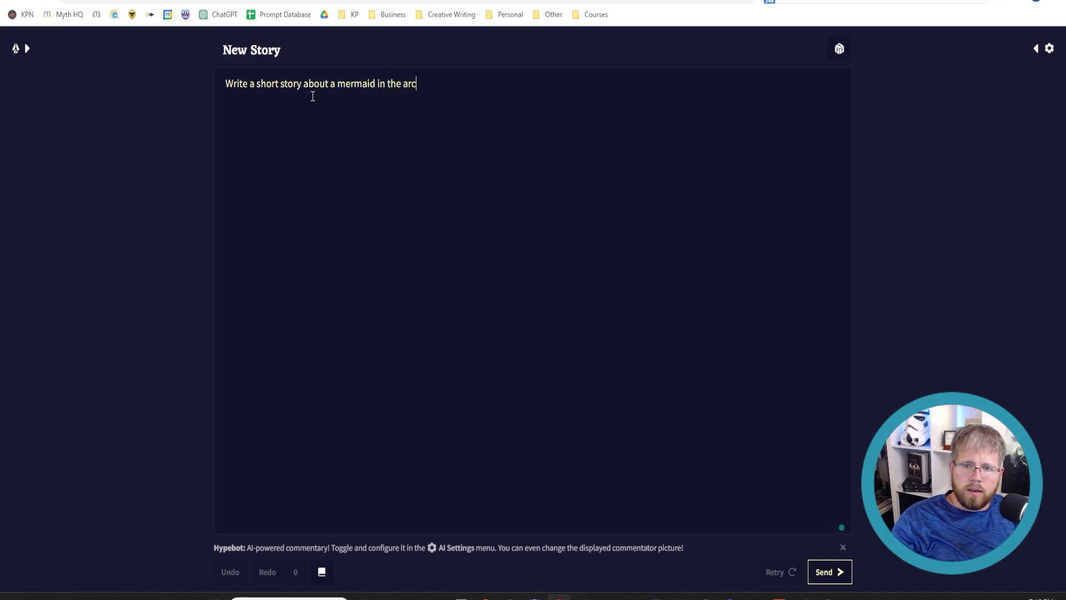
type("tic who ")
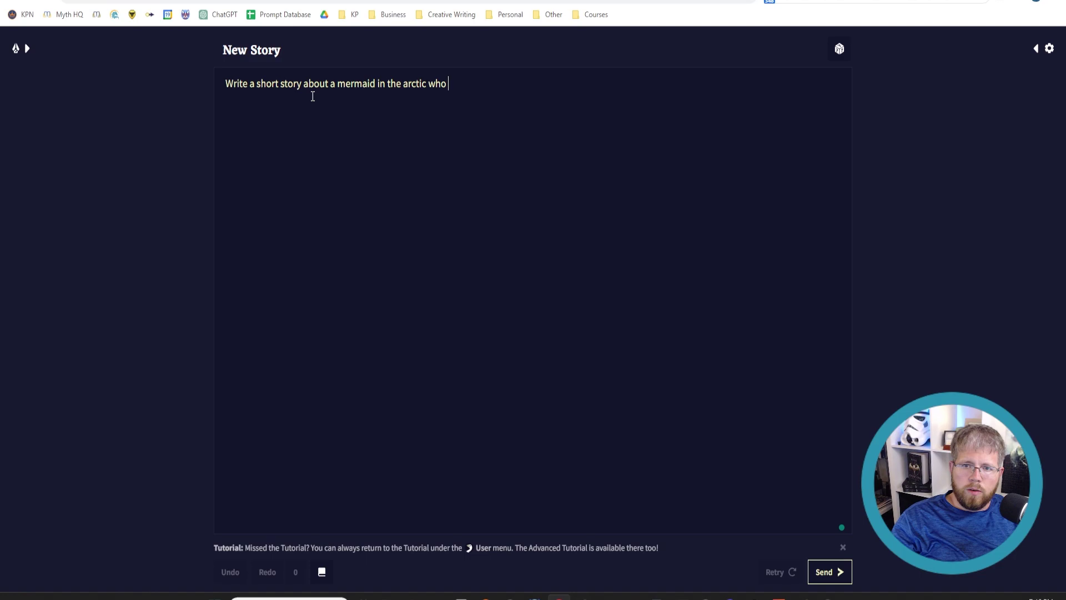
type("wants to va")
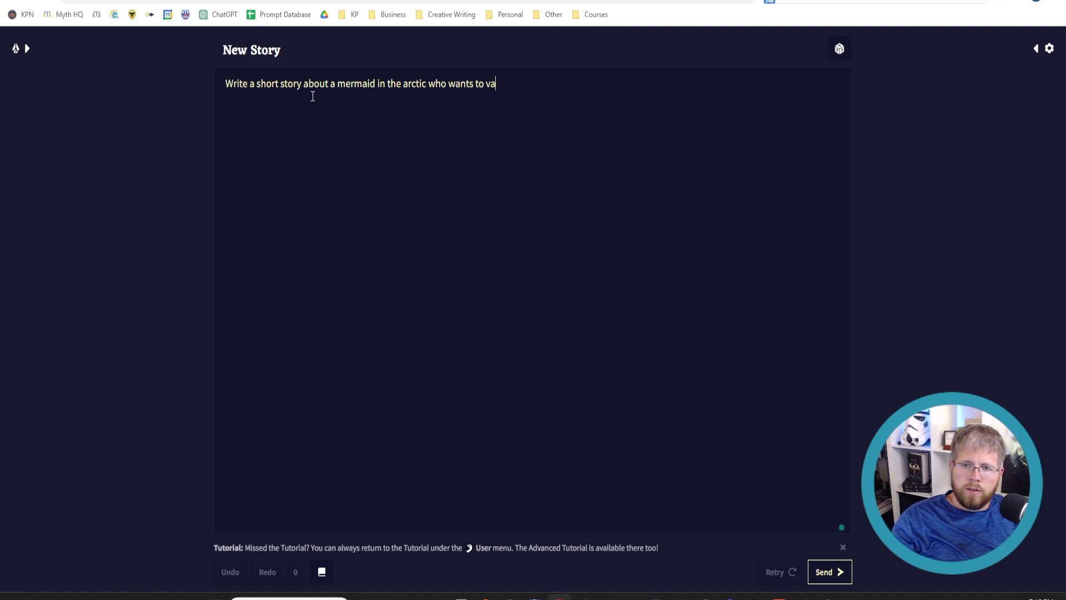
type("cation in")
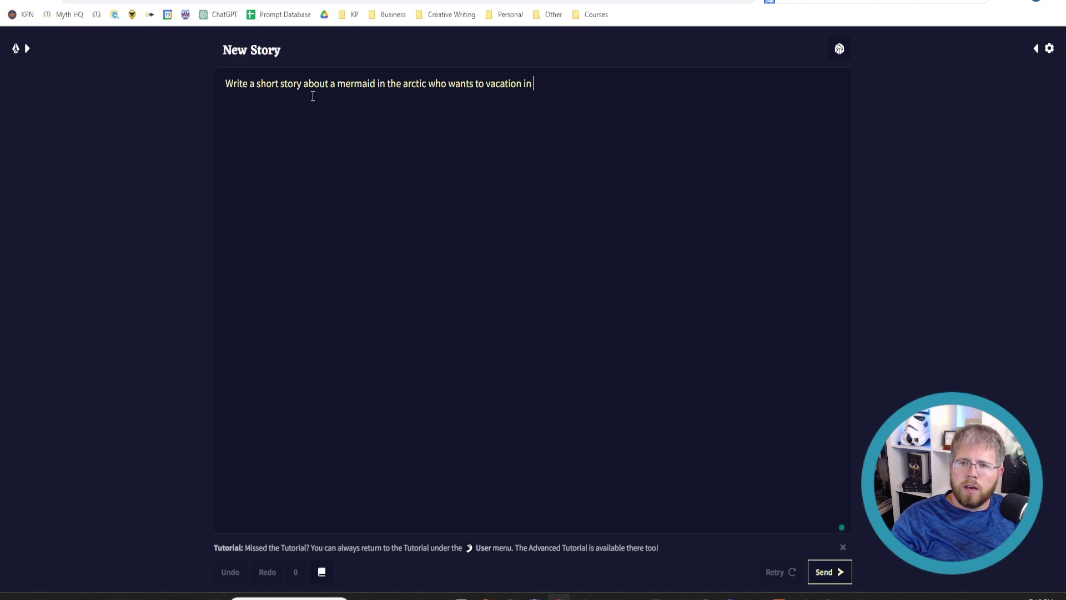
type(" Bermuda.")
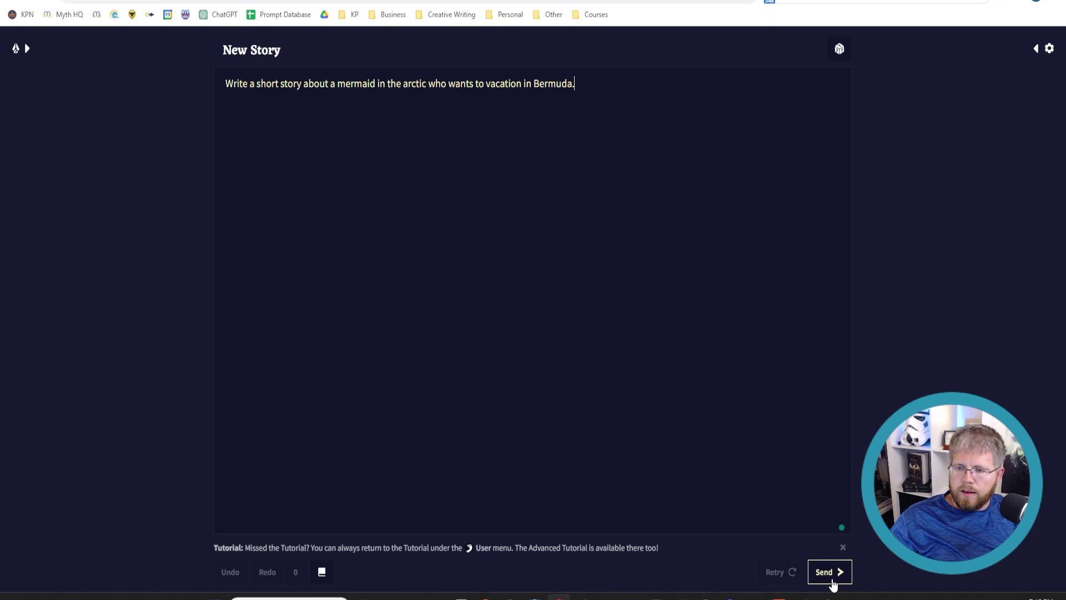
left_click(833, 579)
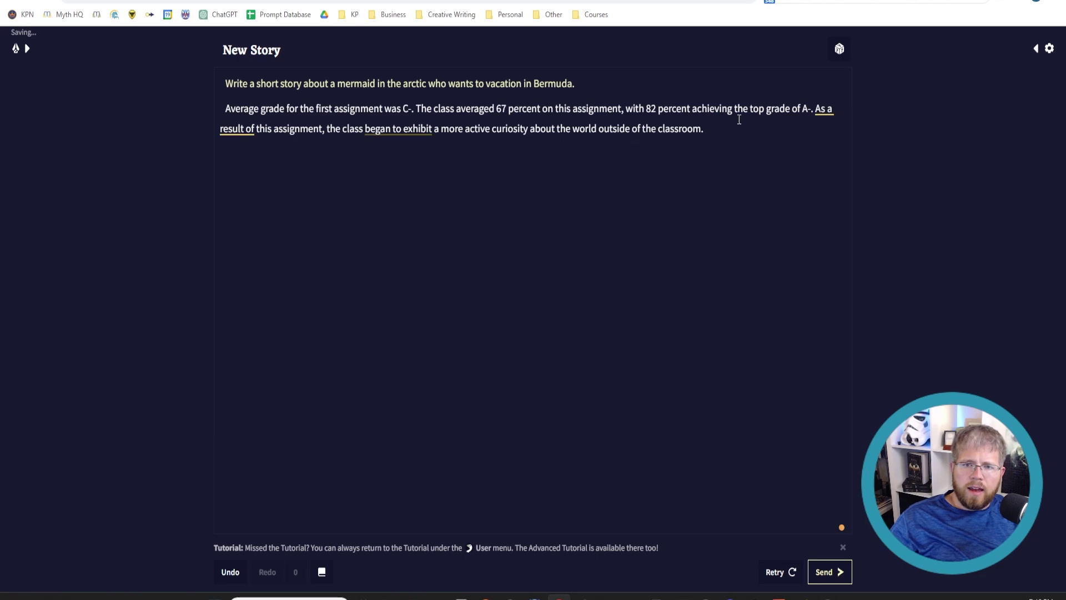
Select and deselect the off-topic generated paragraph, then select the mermaid prompt sentence
triple_click(724, 114)
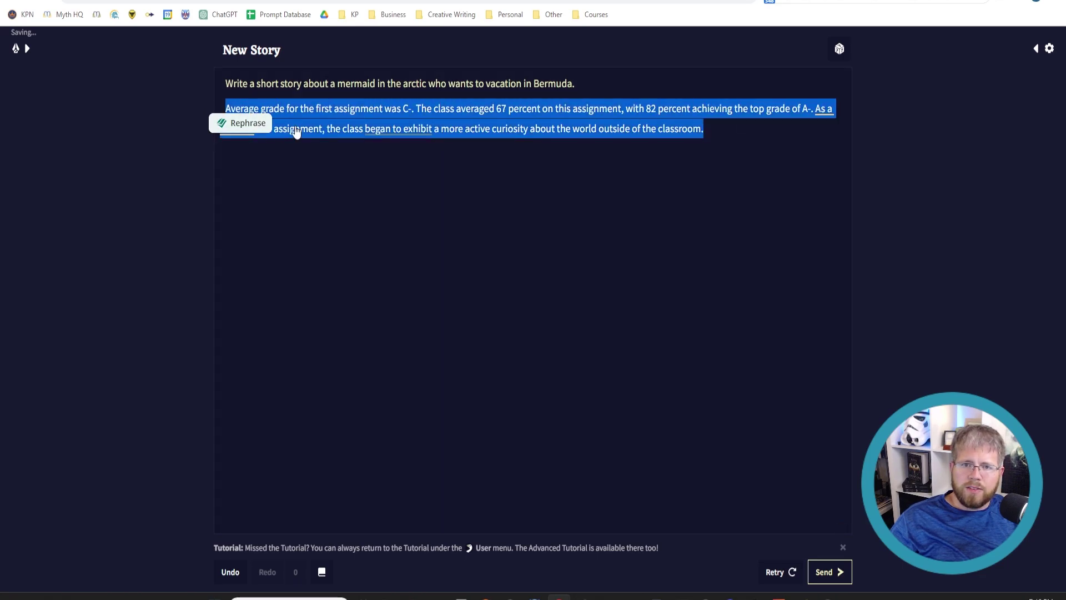
left_click(266, 119)
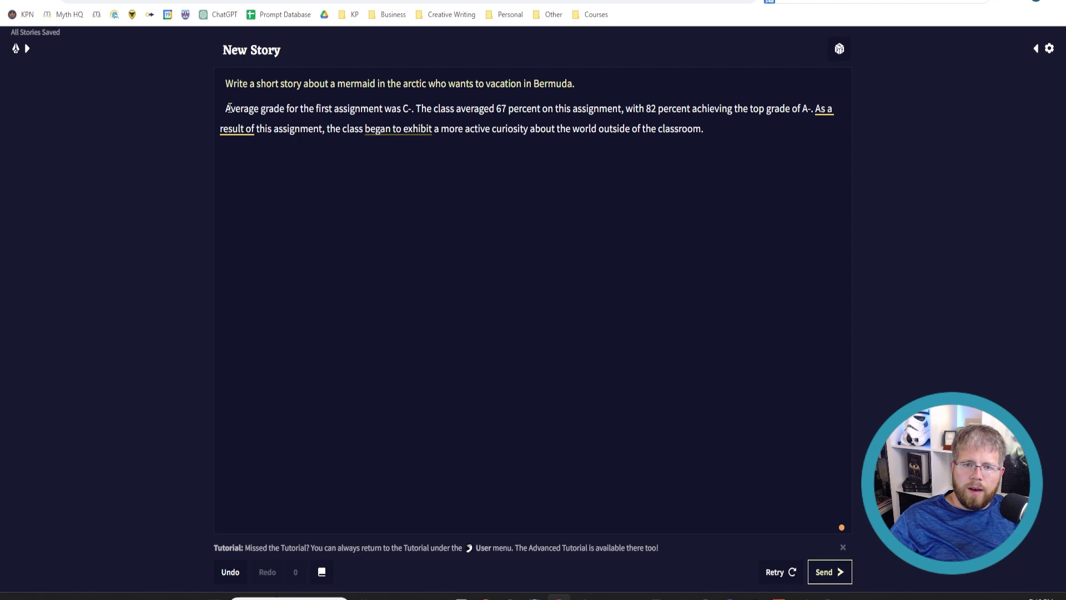
left_click_drag(225, 85, 616, 69)
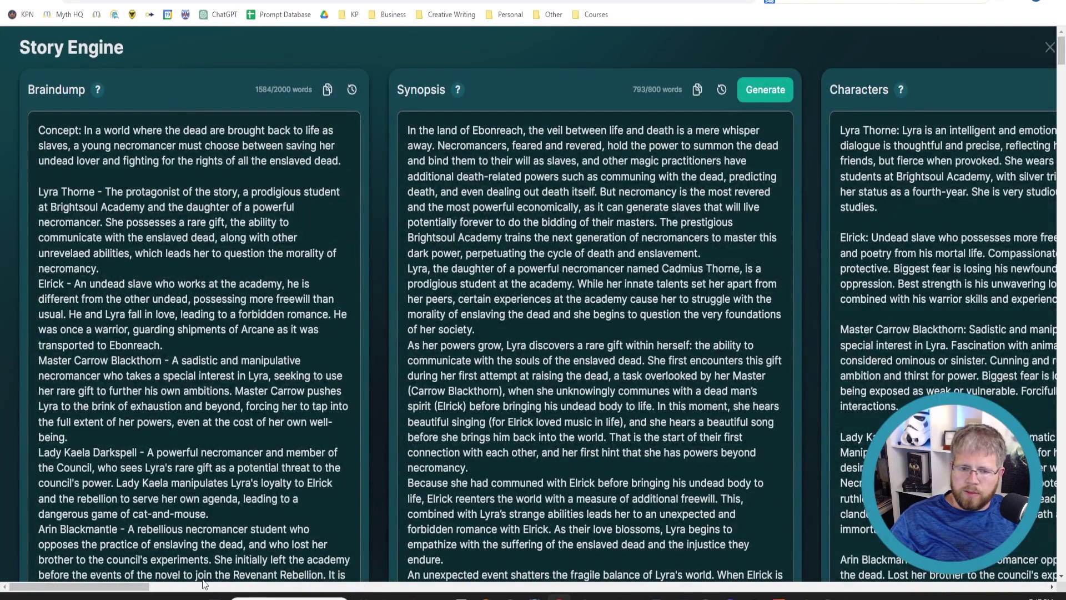
Scroll the Story Engine board to Section 1 Part 2 and select its first two prose paragraphs
scroll(420, 579, "right", 10)
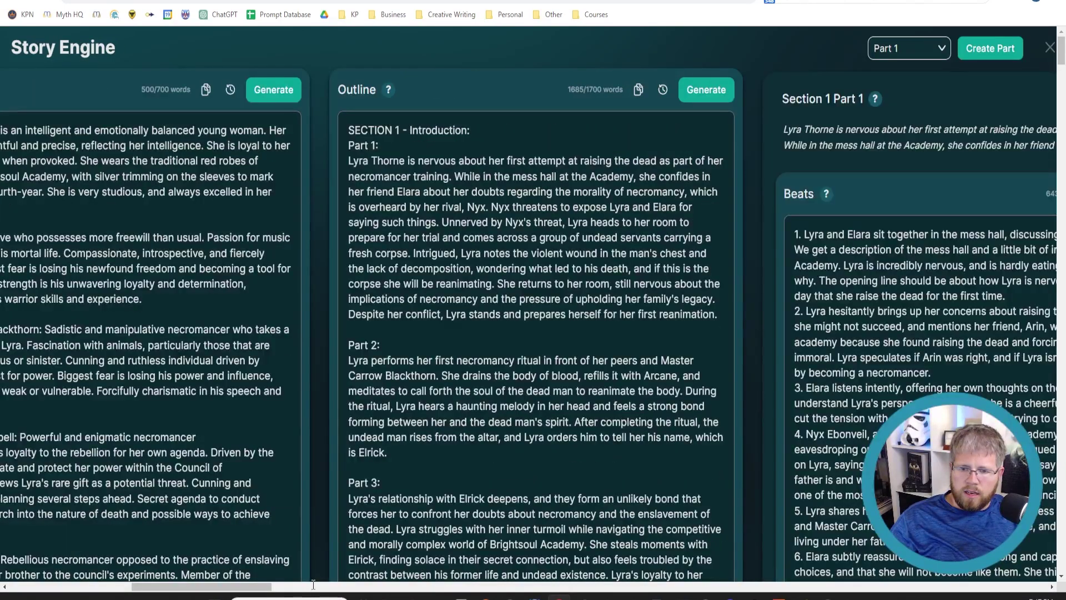
left_click_drag(211, 587, 319, 591)
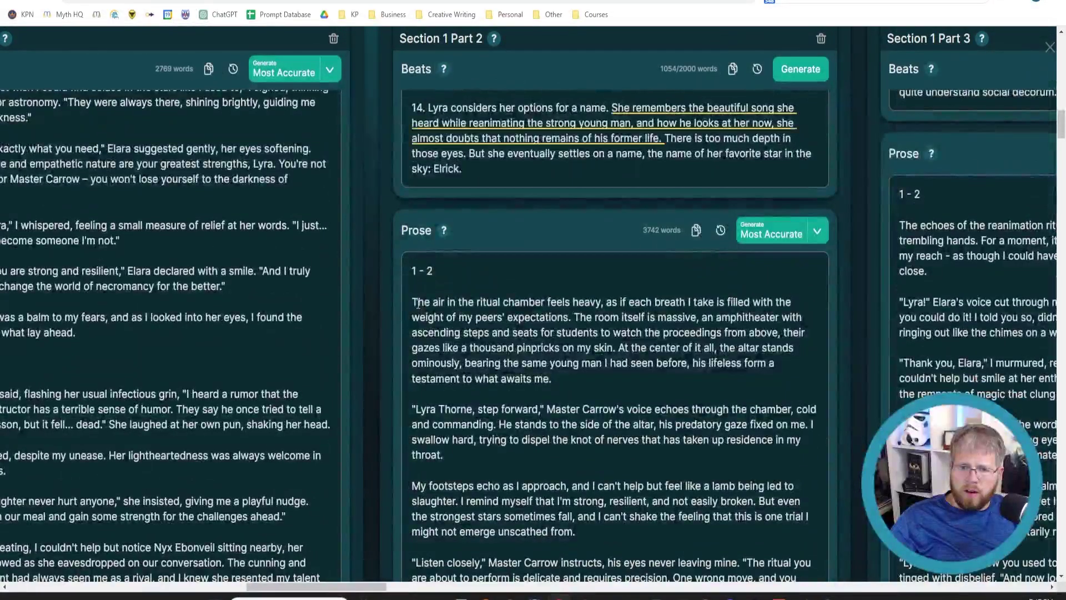
left_click_drag(412, 301, 558, 460)
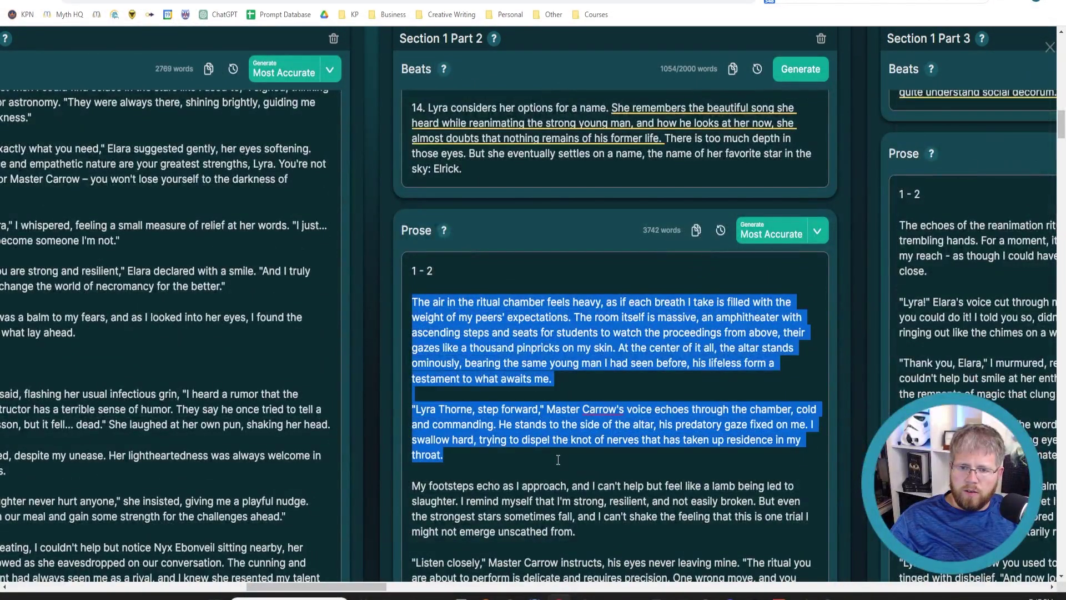
Replace the NovelAI story with the copied ritual-chamber prose and remove the blank line between paragraphs
key("ctrl+c")
key("ctrl+Tab")
left_click(376, 194)
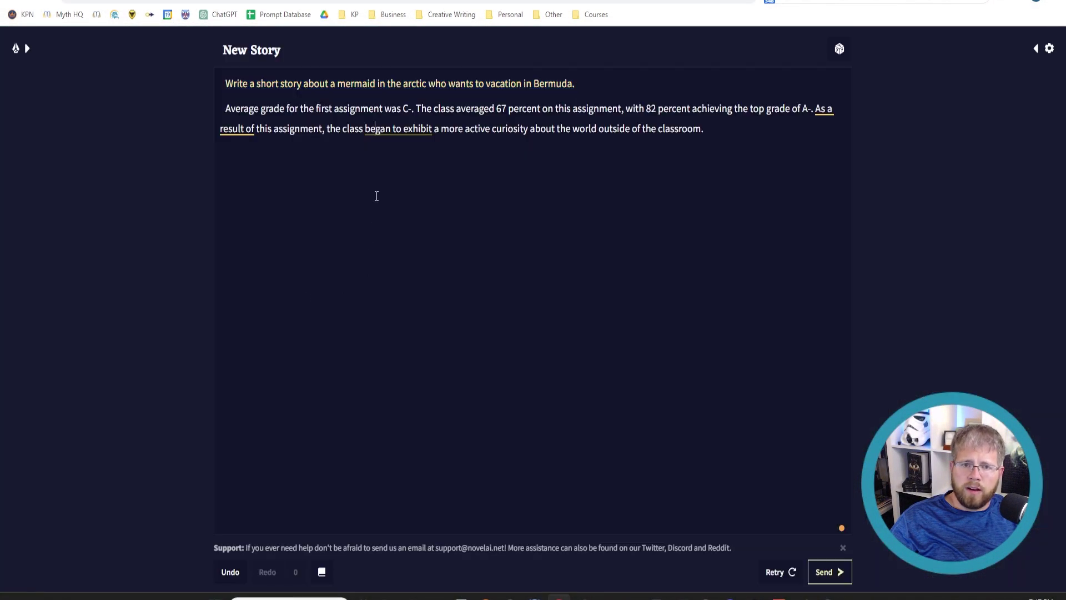
key("ctrl+a")
key("ctrl+v")
key("Up")
key("Up")
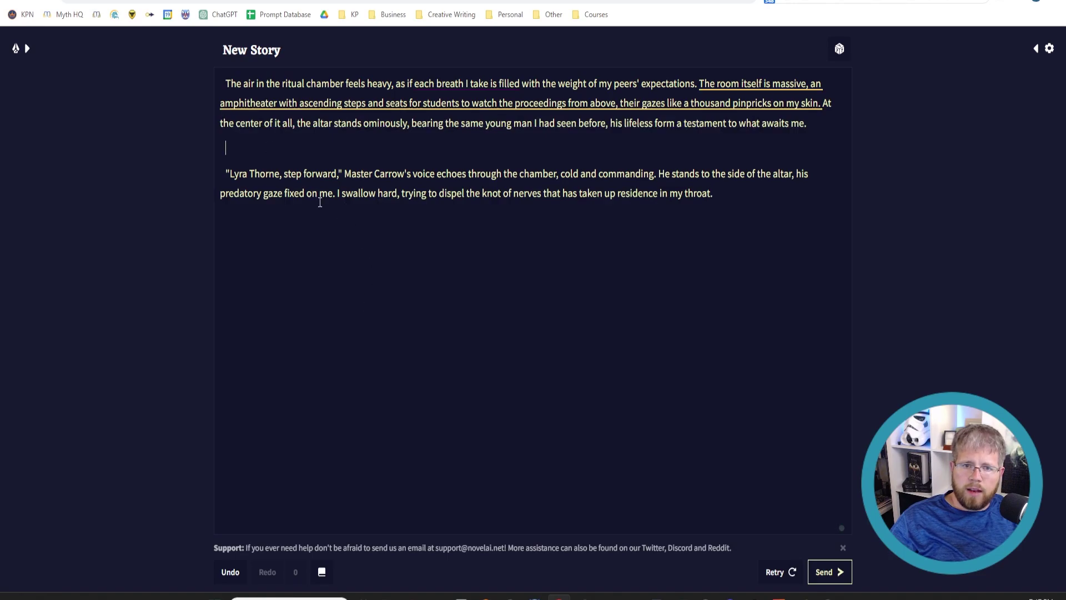
key("BackSpace")
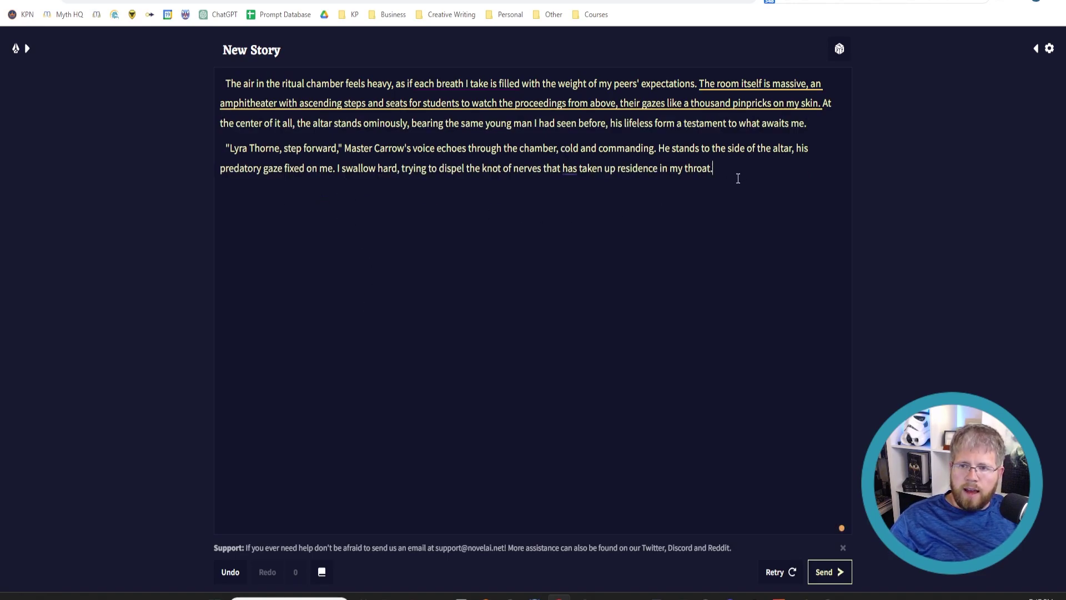
Generate two AI continuations, where the narrator approaches the altar, kneels and looks at the body
left_click(841, 574)
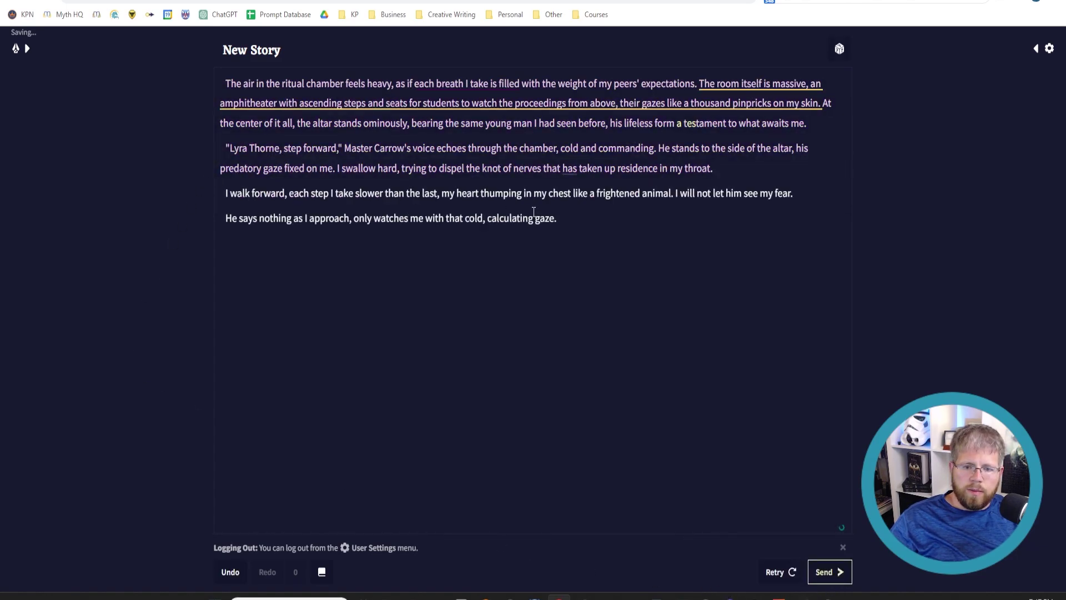
left_click_drag(626, 226, 289, 196)
left_click(565, 239)
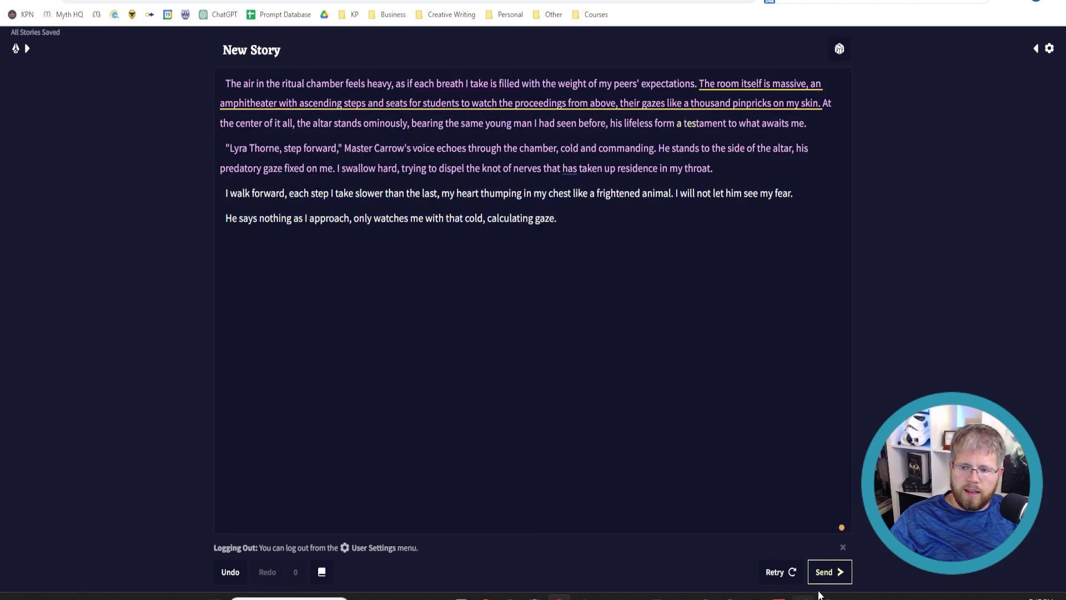
left_click(827, 572)
mouse_move(680, 597)
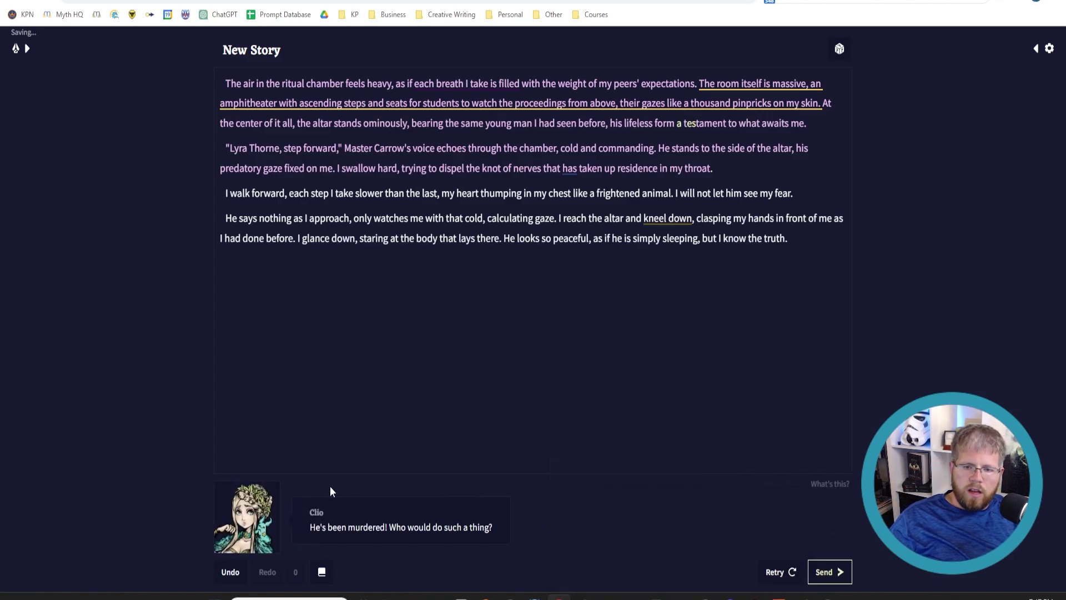
left_click(351, 346)
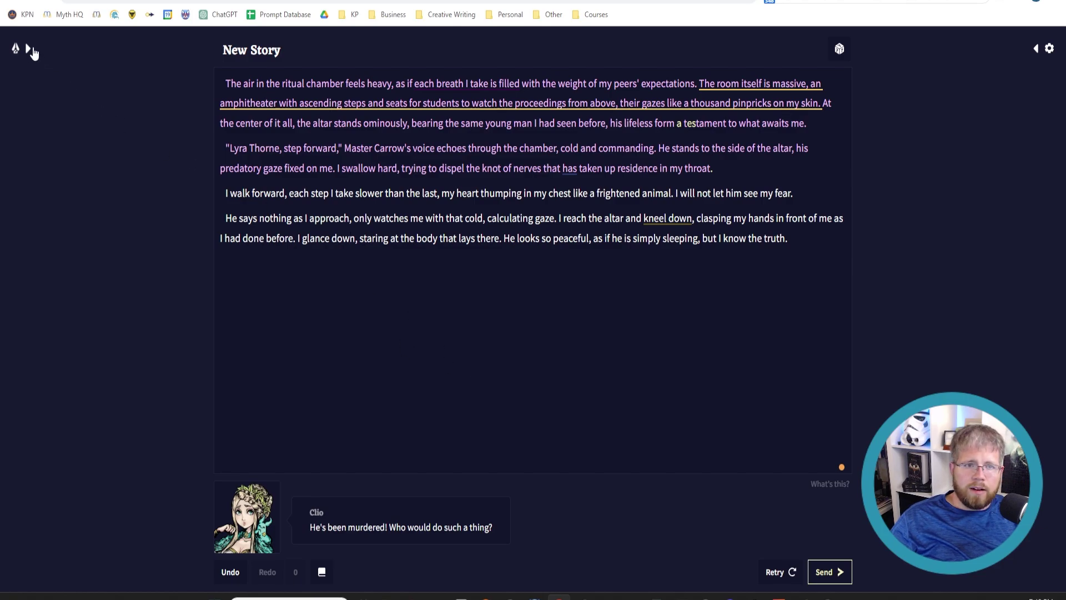
Open the stories sidebar and the Advanced tab of the generation settings
left_click(27, 48)
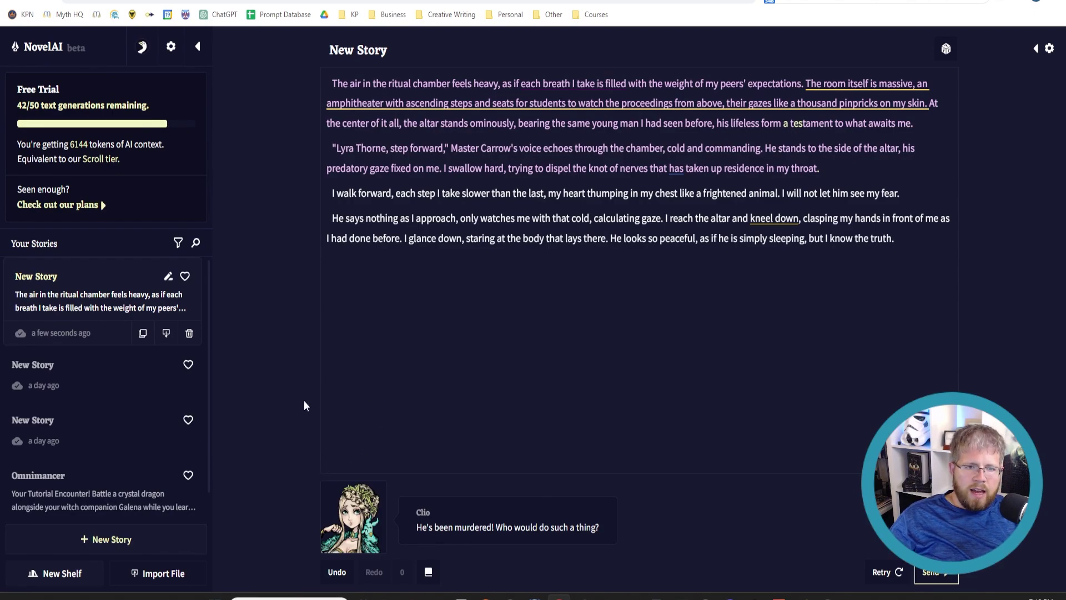
scroll(136, 432, "down", 1)
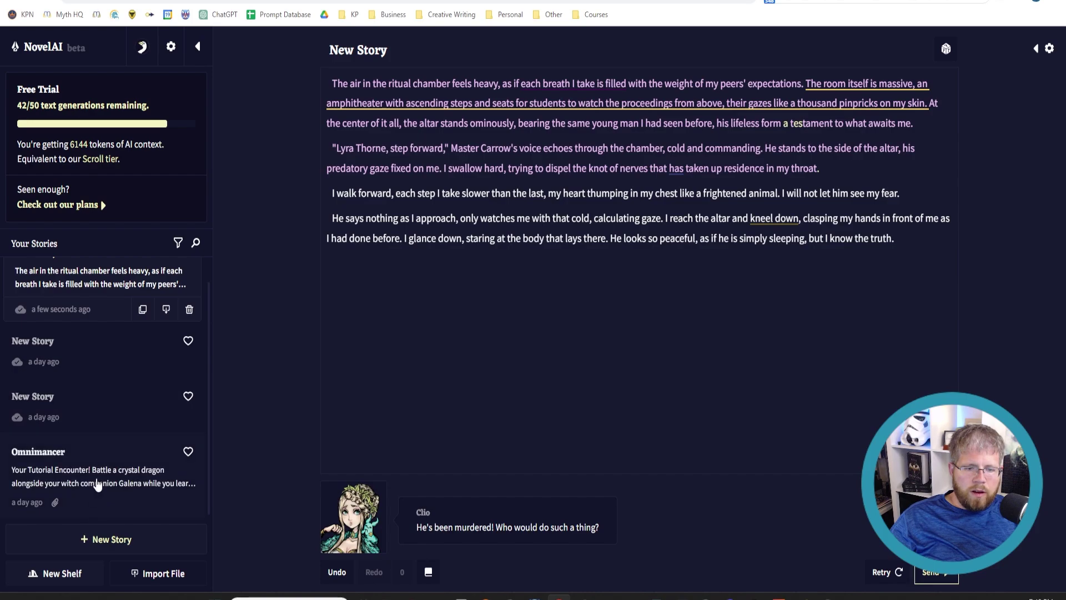
left_click(1035, 49)
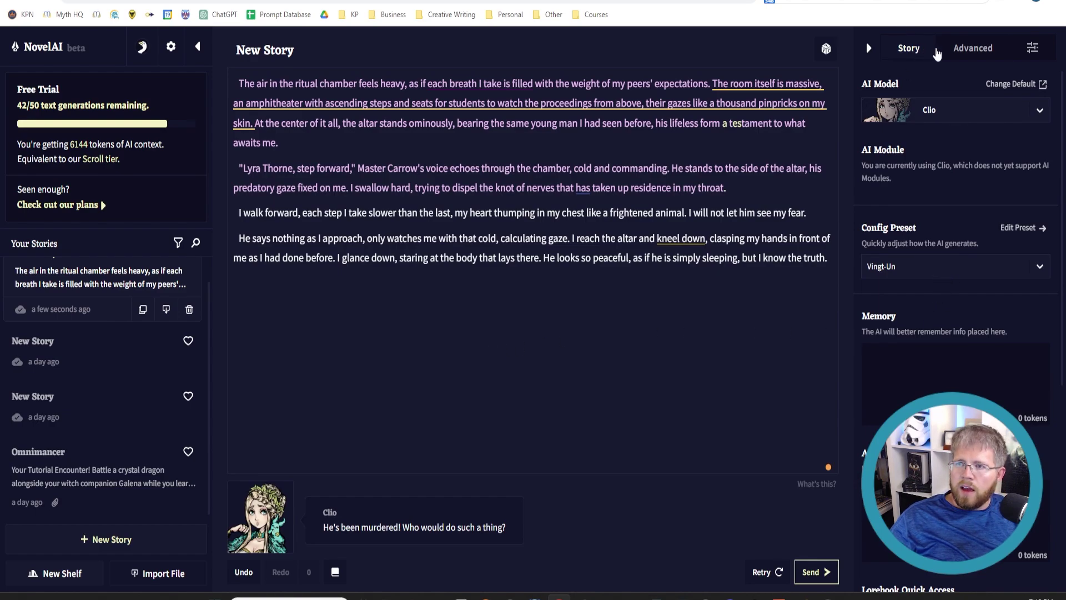
left_click(964, 58)
Review the Context, Phrase Bias and Banned Tokens settings, with the caret at the story's end
scroll(888, 389, "down", 5)
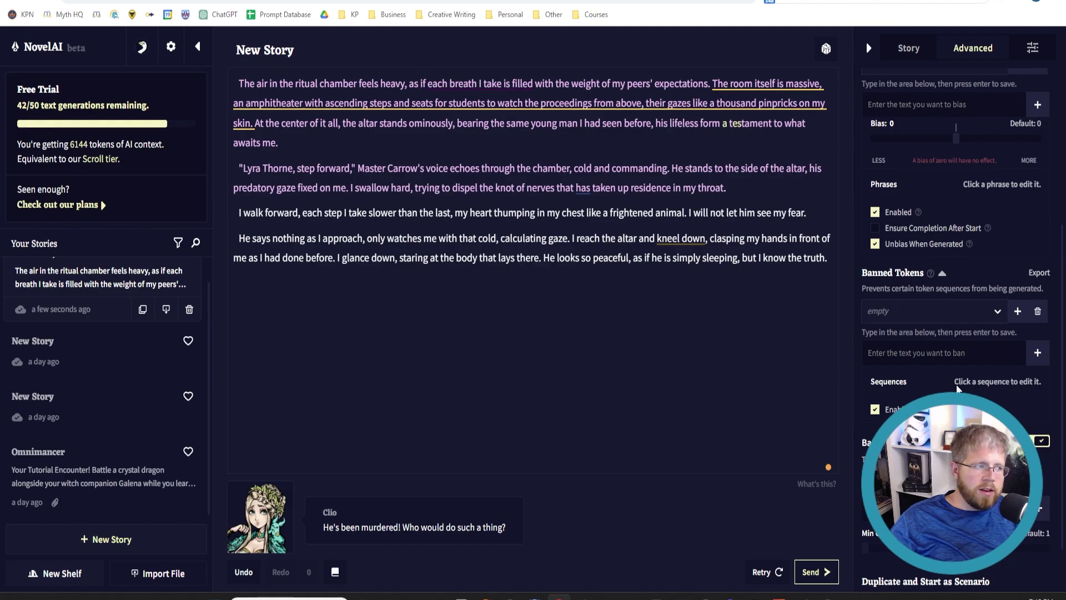
scroll(952, 289, "down", 1)
scroll(894, 366, "up", 4)
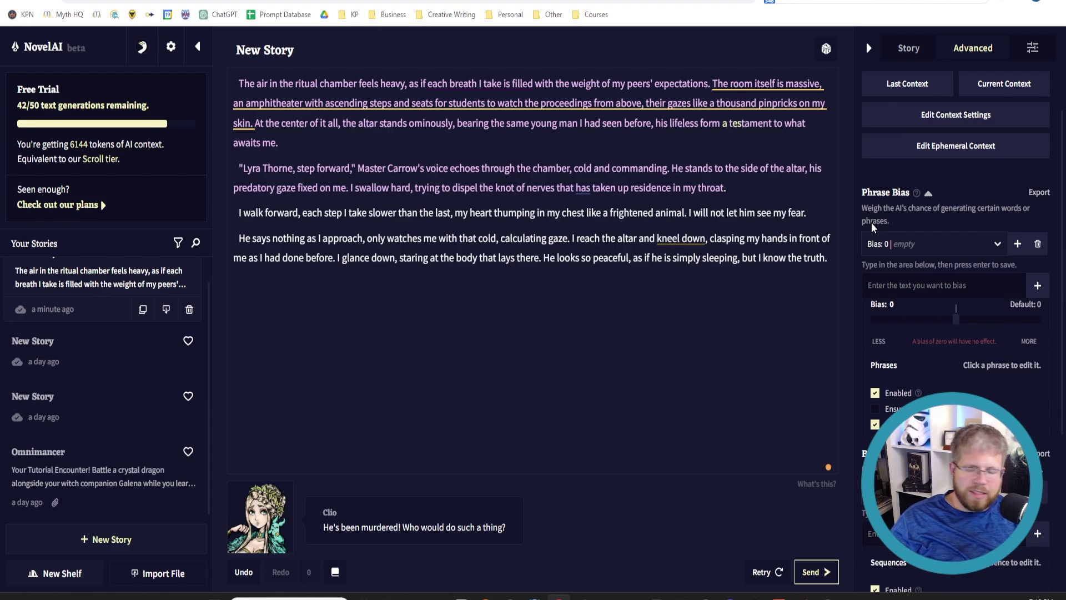
scroll(916, 290, "down", 3)
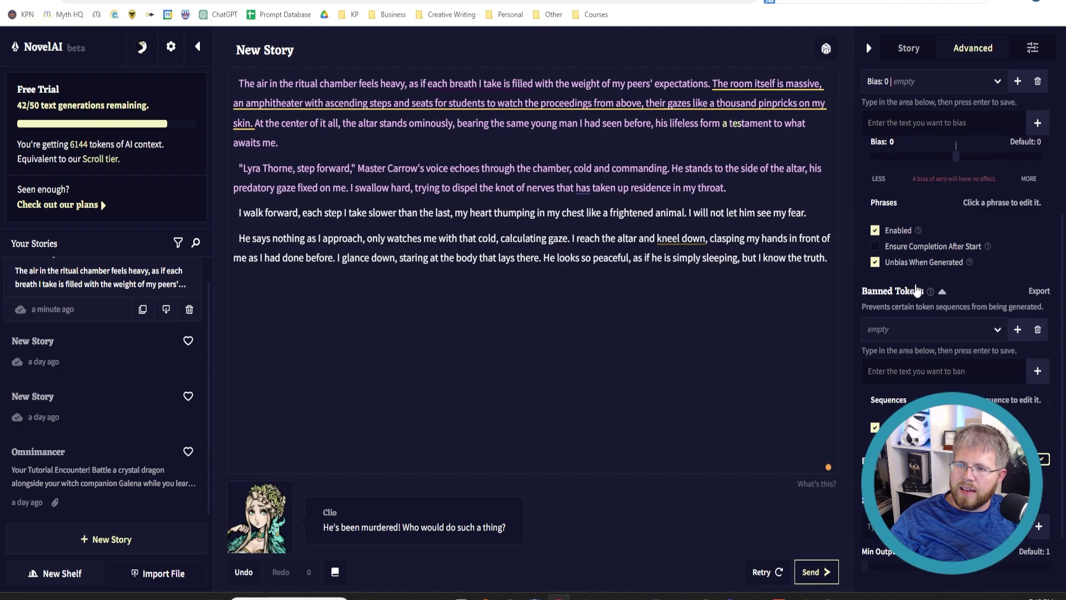
scroll(888, 250, "down", 2)
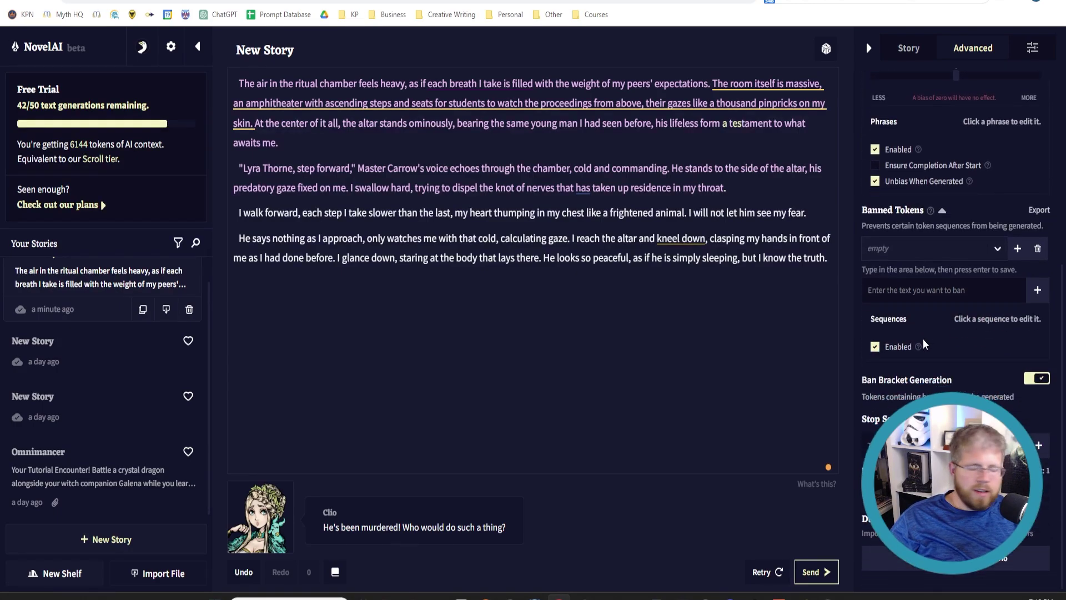
scroll(955, 277, "up", 5)
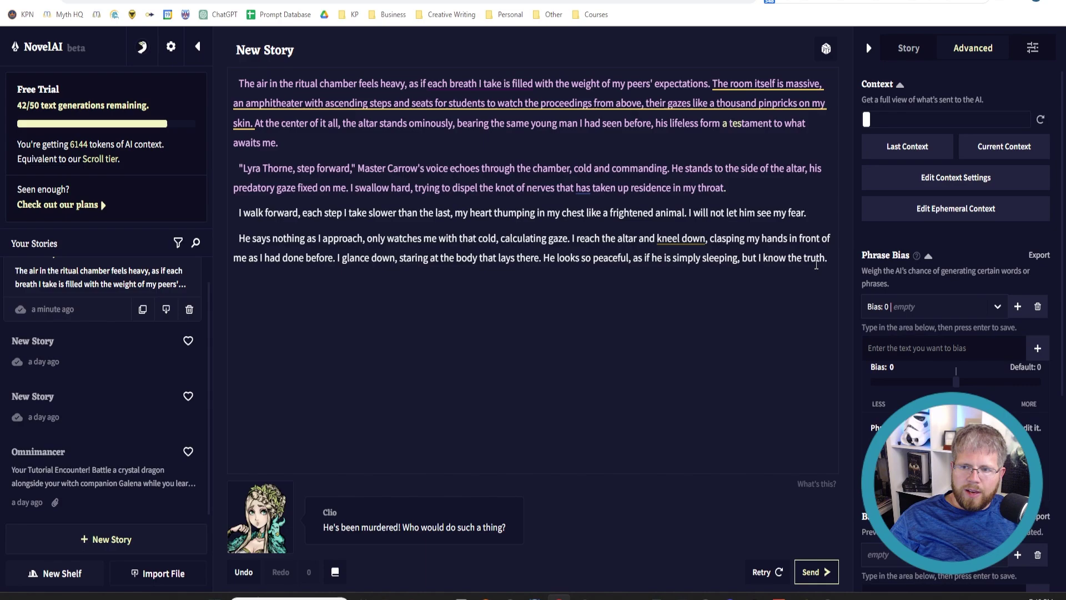
left_click(830, 260)
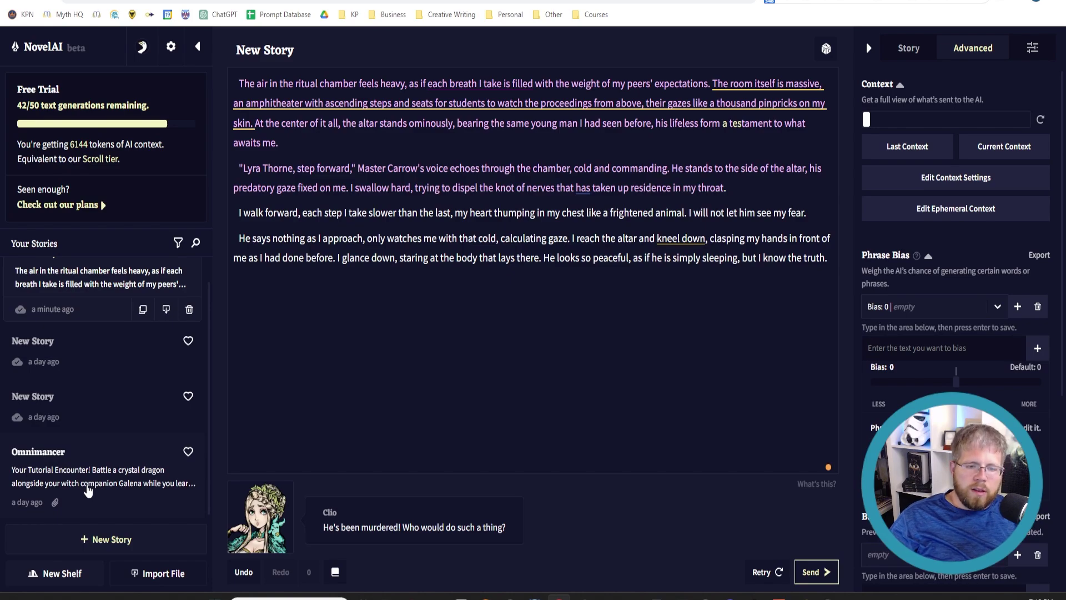
left_click(88, 491)
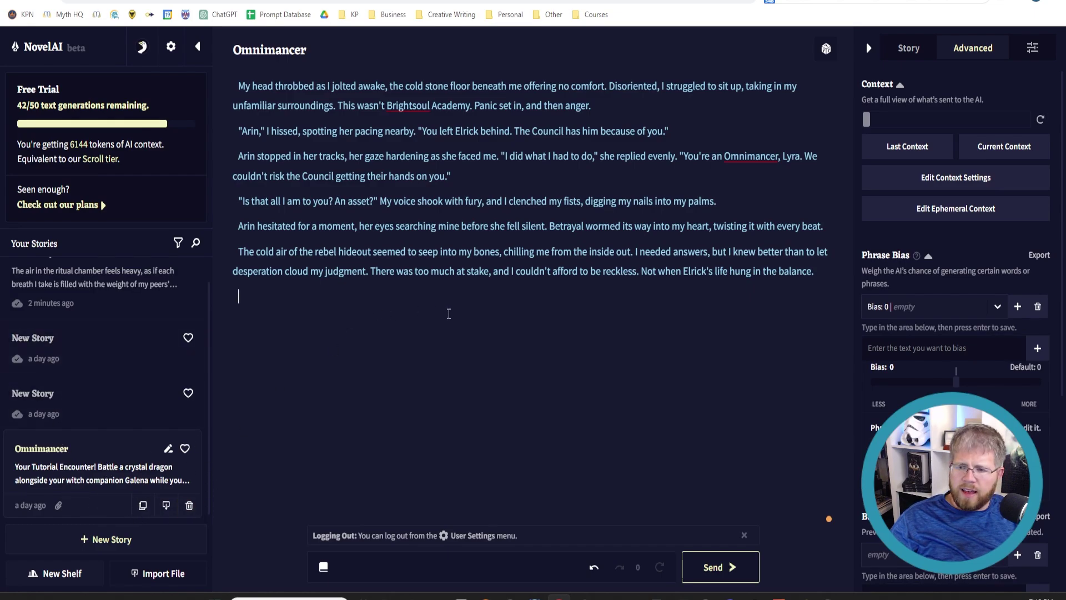
left_click(295, 318)
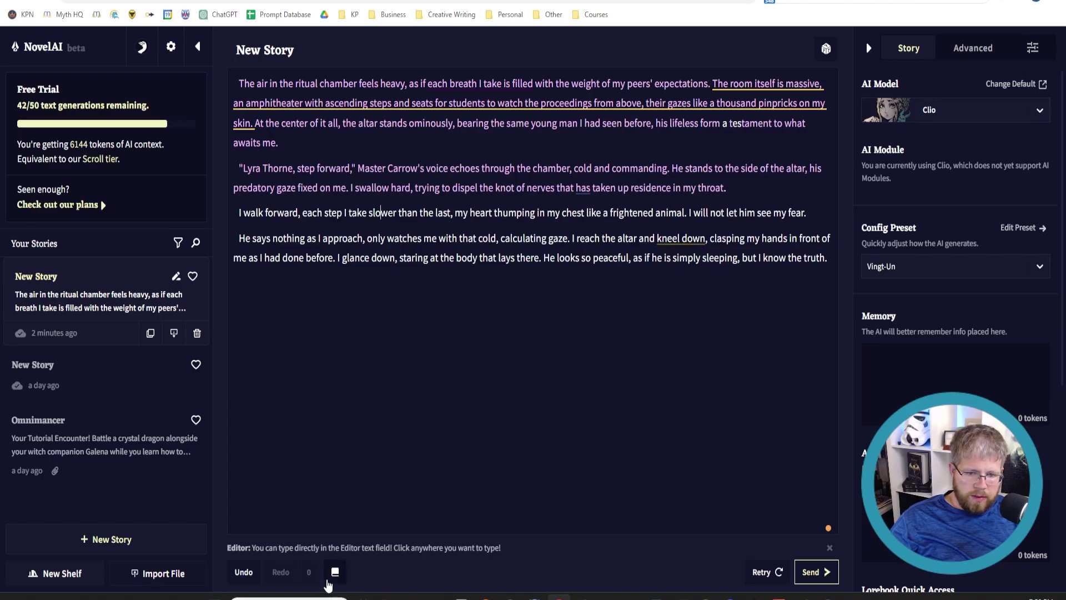
Inspect the story's empty Lorebook and its search field, then switch to Sudowrite's Story Engine
left_click(336, 574)
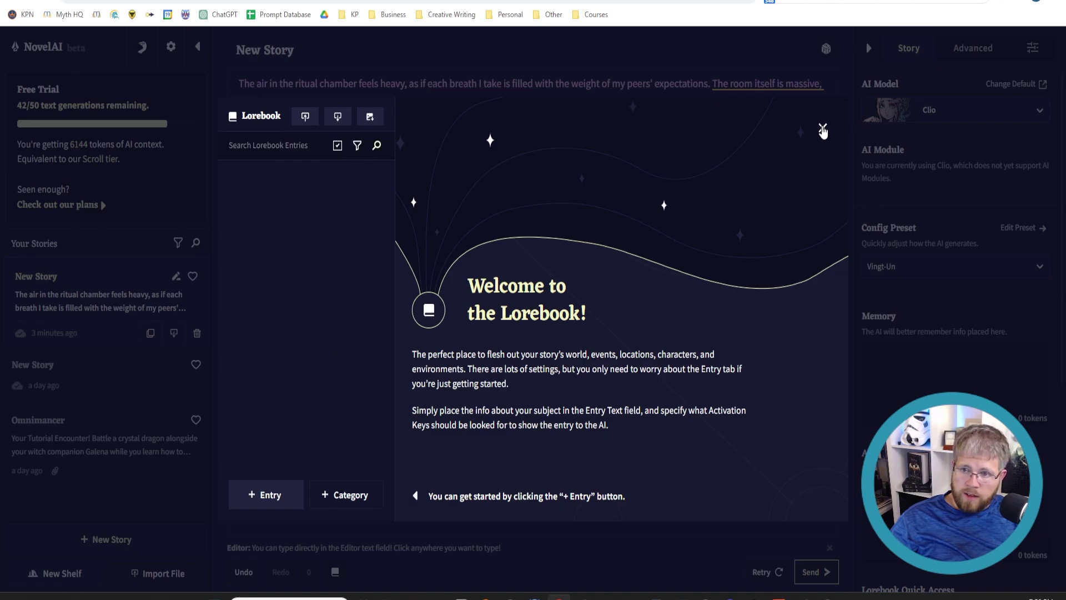
left_click(823, 128)
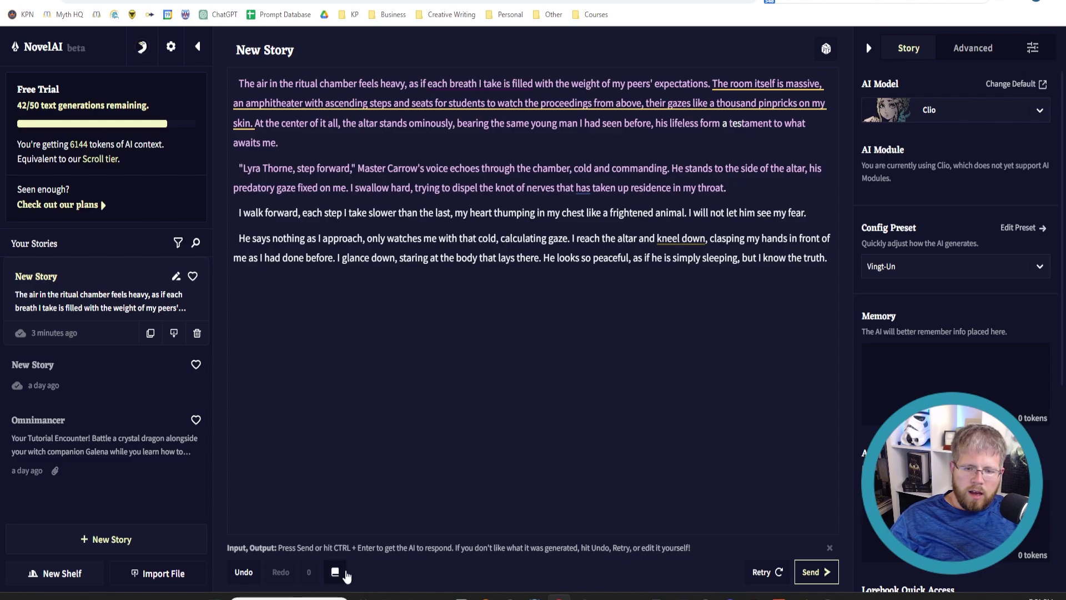
left_click(335, 572)
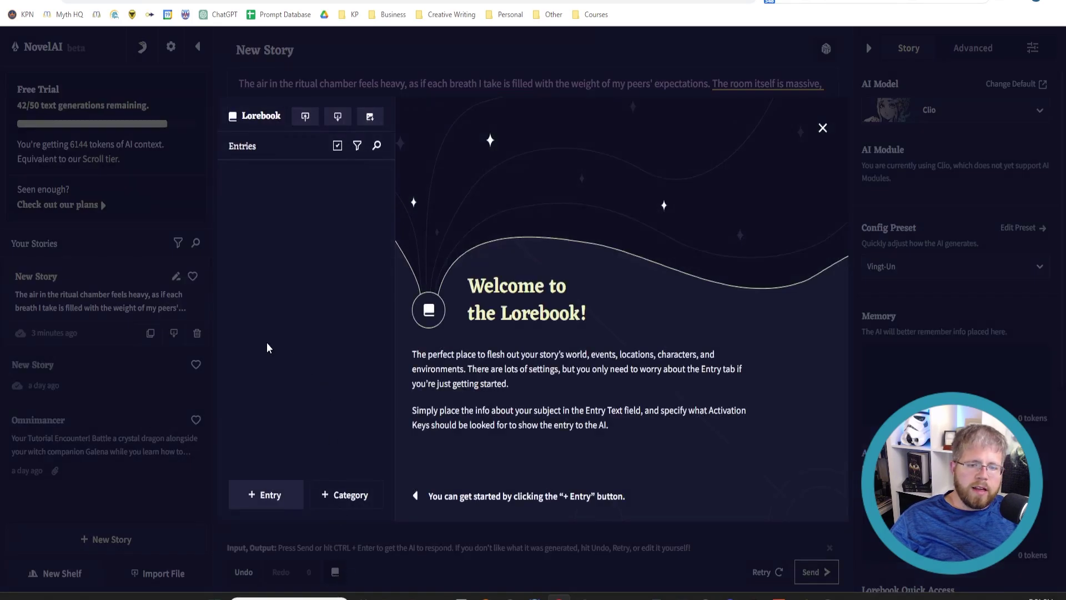
left_click(266, 145)
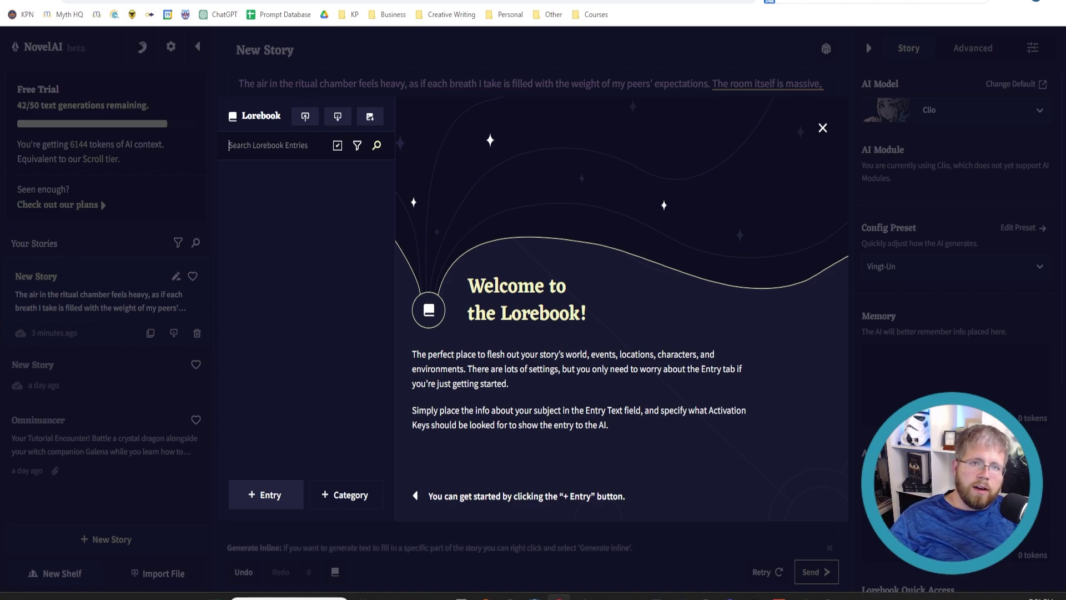
key("ctrl+Tab")
left_click_drag(305, 587, 283, 585)
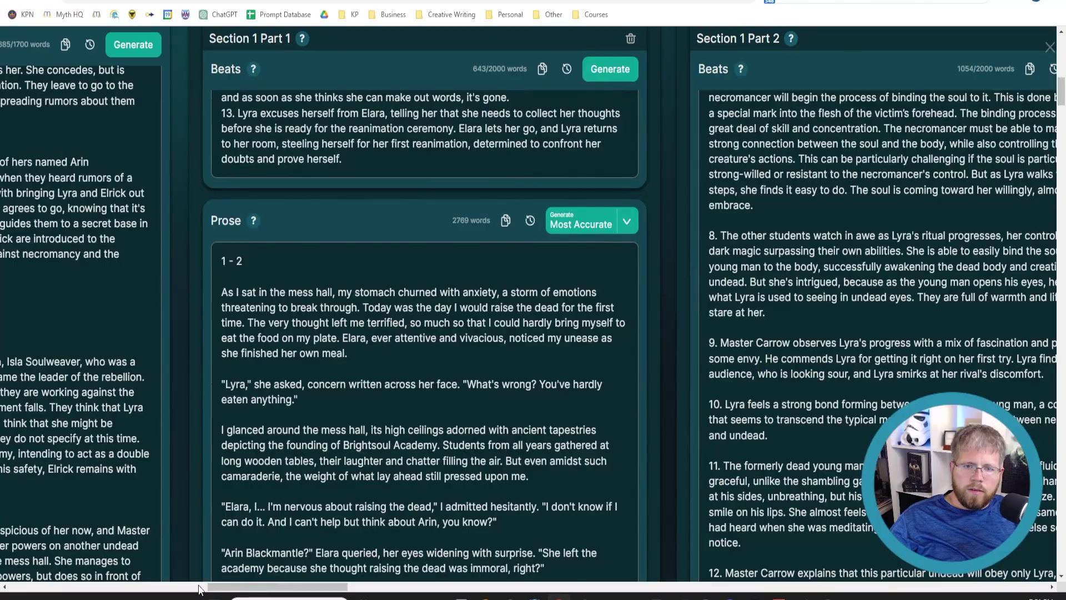
scroll(211, 586, "right", 10)
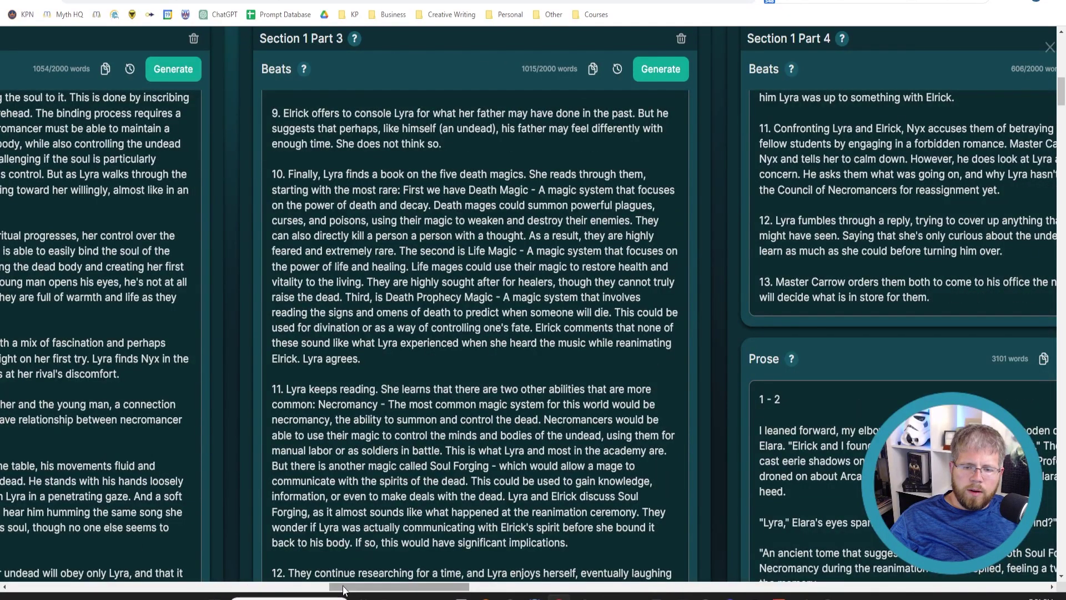
scroll(210, 584, "left", 10)
scroll(141, 590, "left", 5)
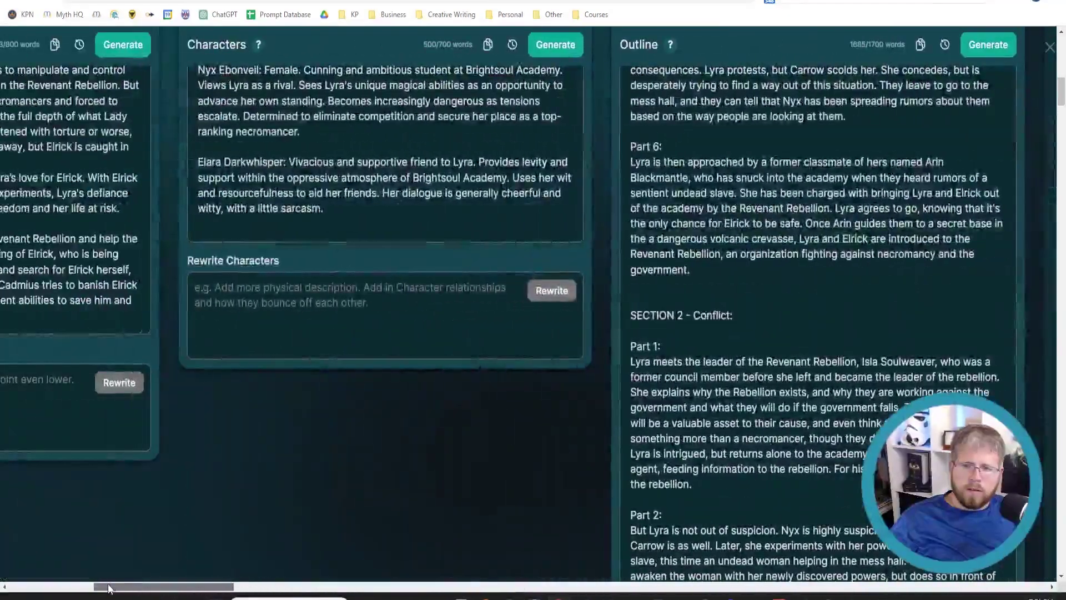
scroll(83, 588, "left", 3)
scroll(75, 588, "left", 4)
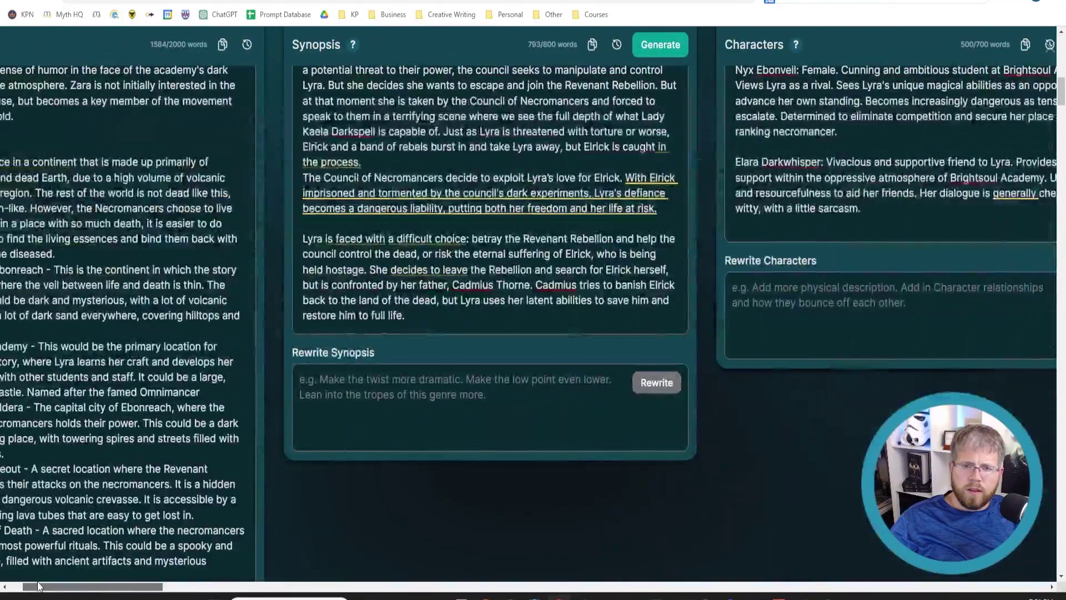
scroll(531, 392, "up", 10)
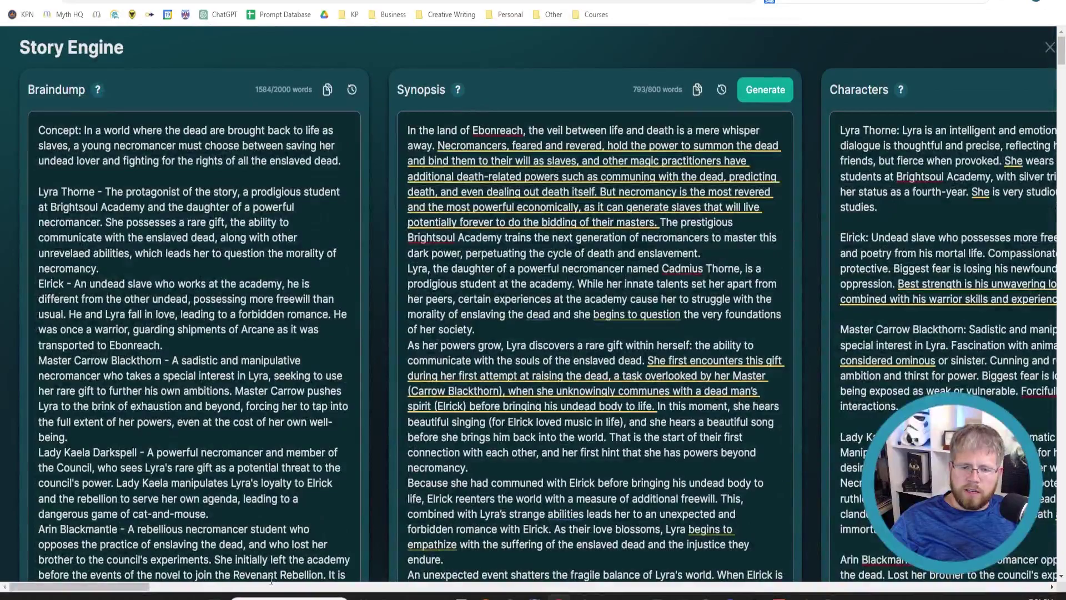
scroll(128, 577, "right", 8)
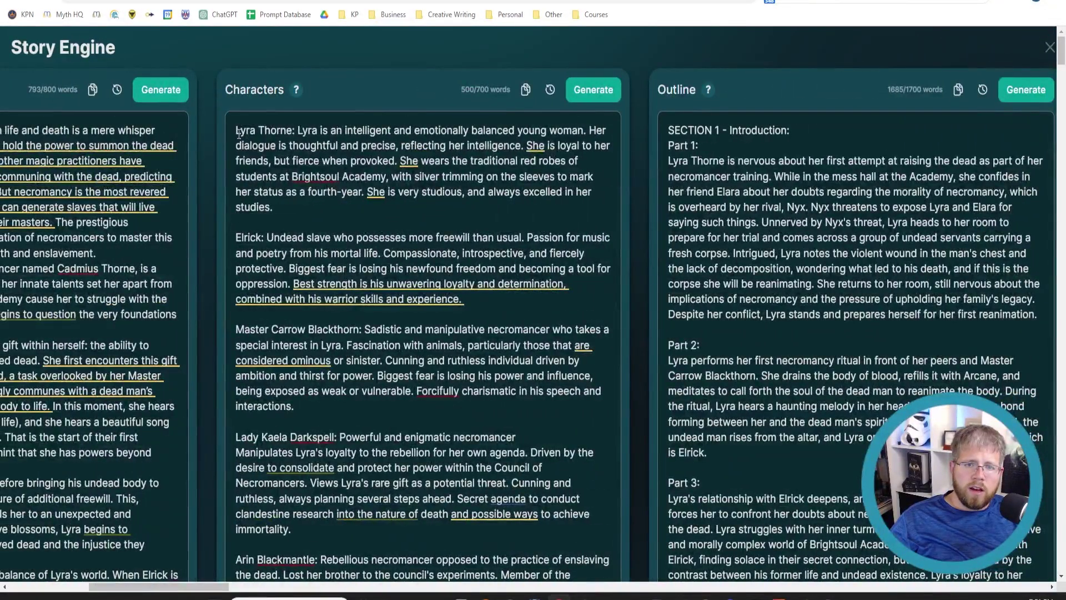
left_click_drag(238, 134, 421, 434)
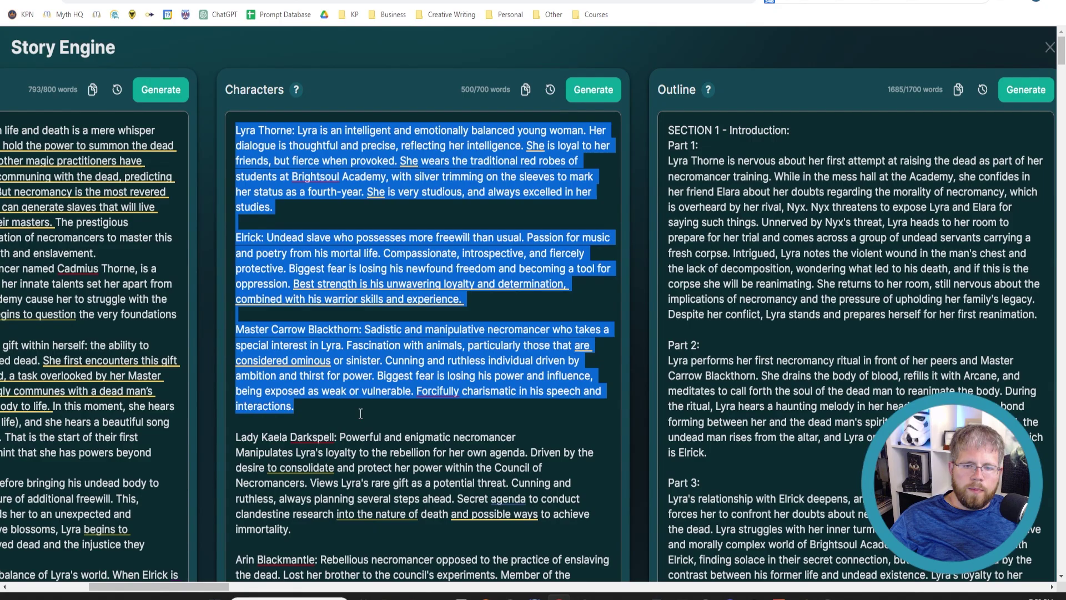
scroll(361, 413, "down", 8)
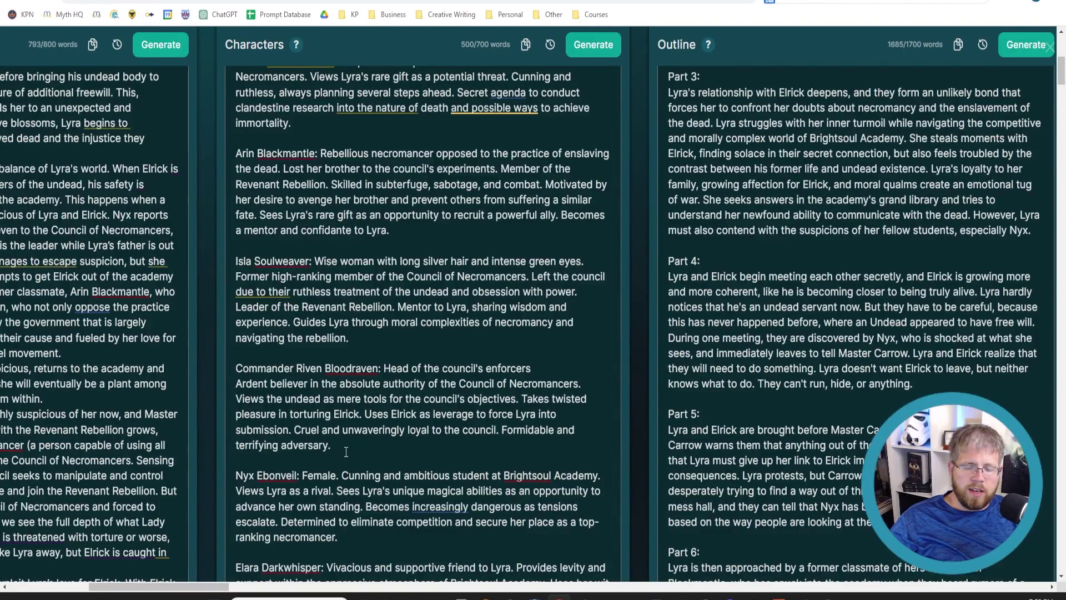
scroll(346, 452, "up", 10)
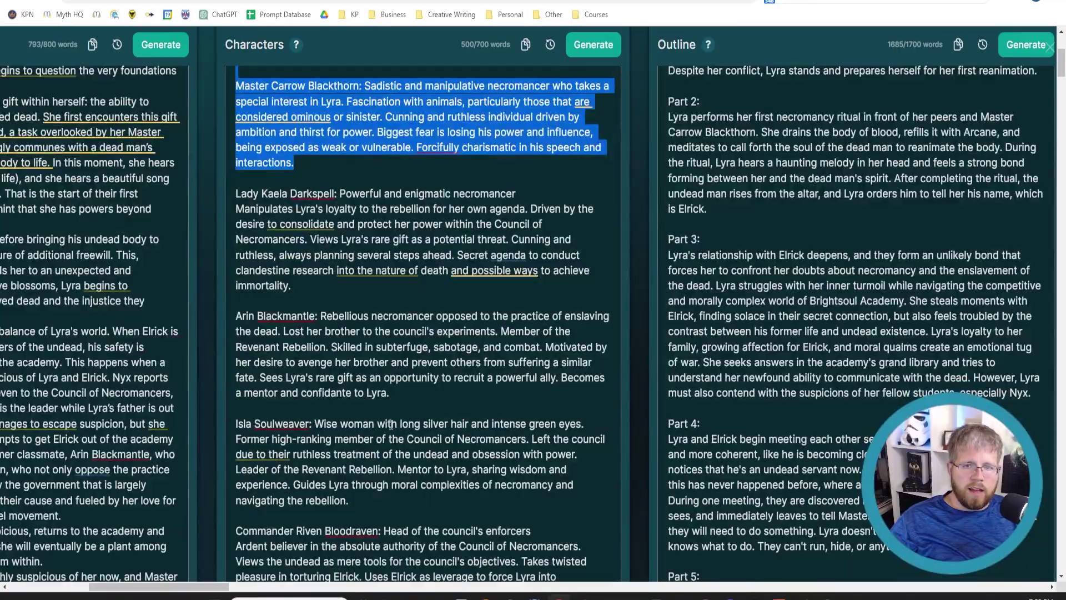
scroll(391, 425, "down", 5)
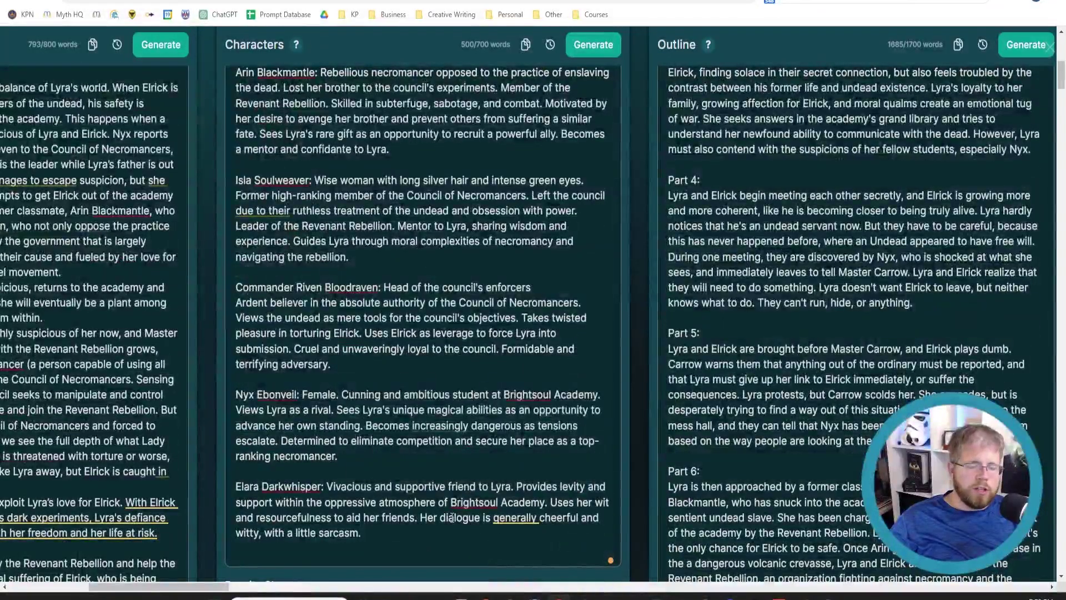
left_click(399, 539)
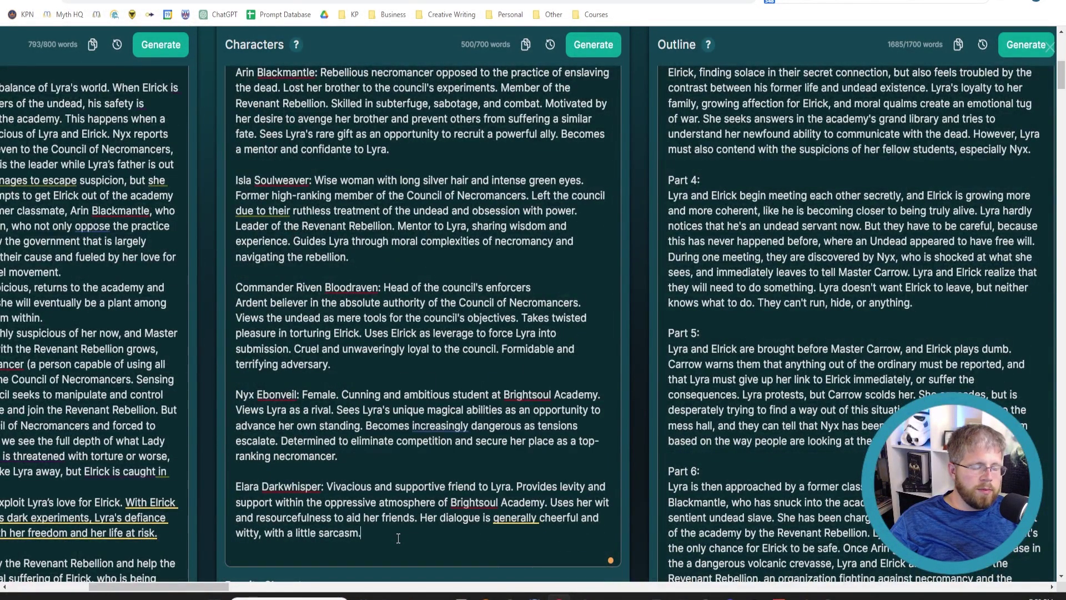
scroll(336, 487, "up", 10)
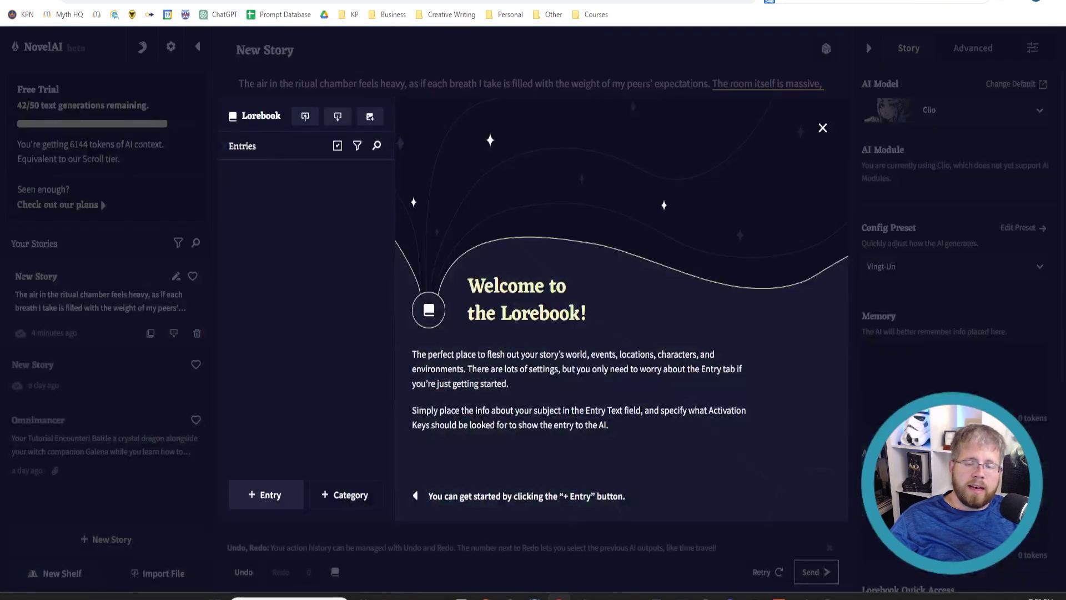
Close the Lorebook and, from the Dashboard, create a new empty shelf and a new story
left_click(822, 130)
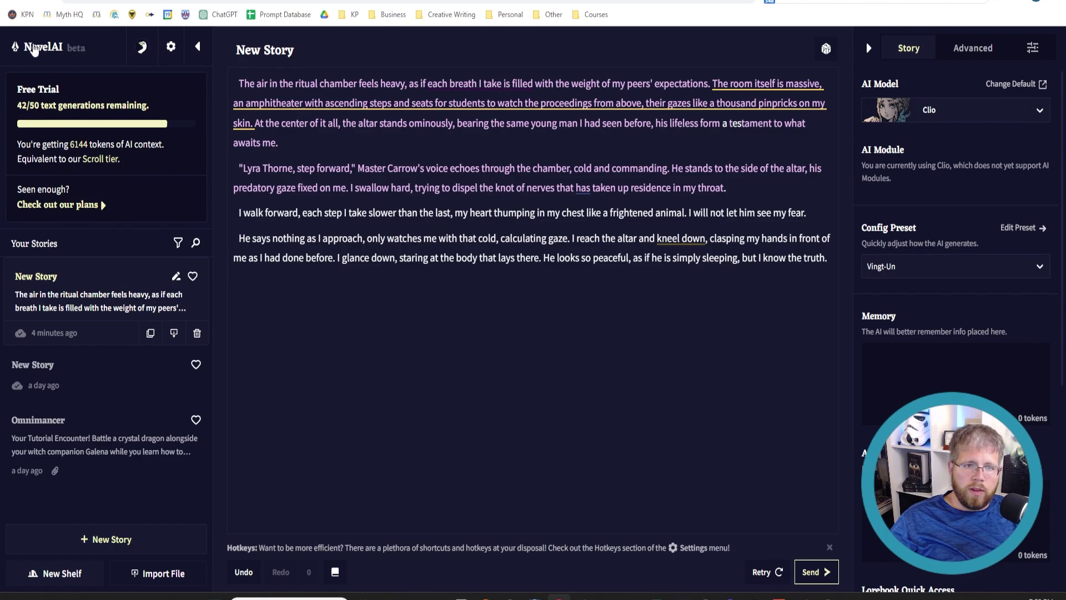
left_click(34, 49)
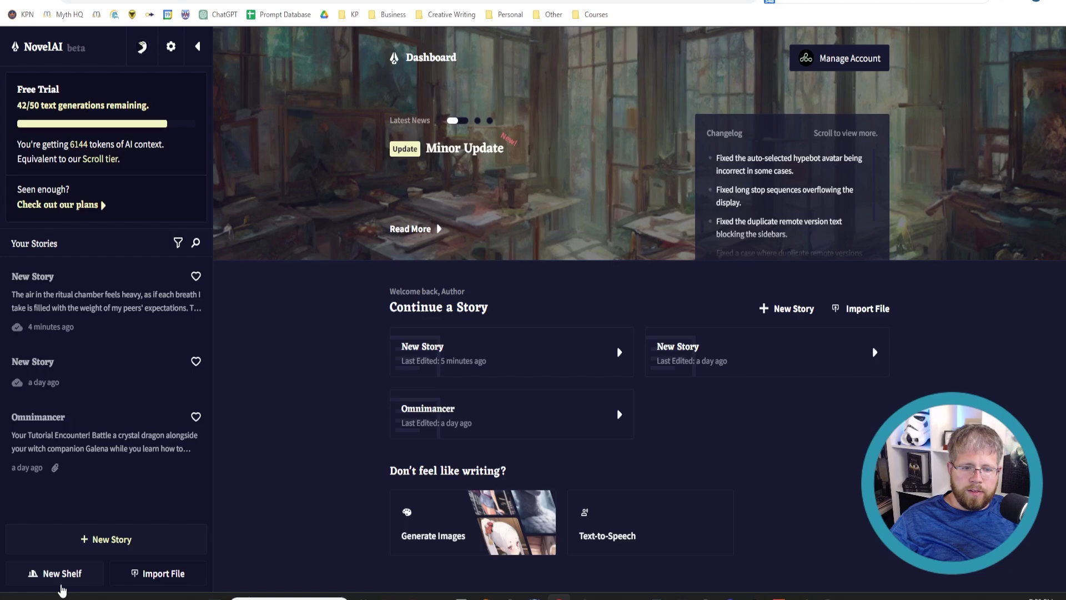
left_click(61, 580)
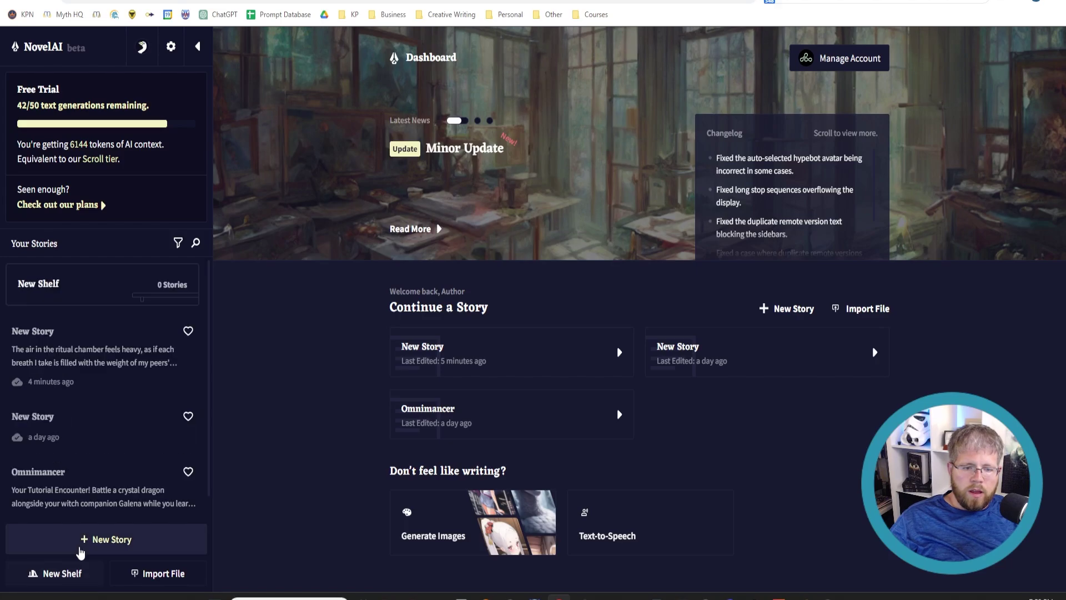
left_click(81, 549)
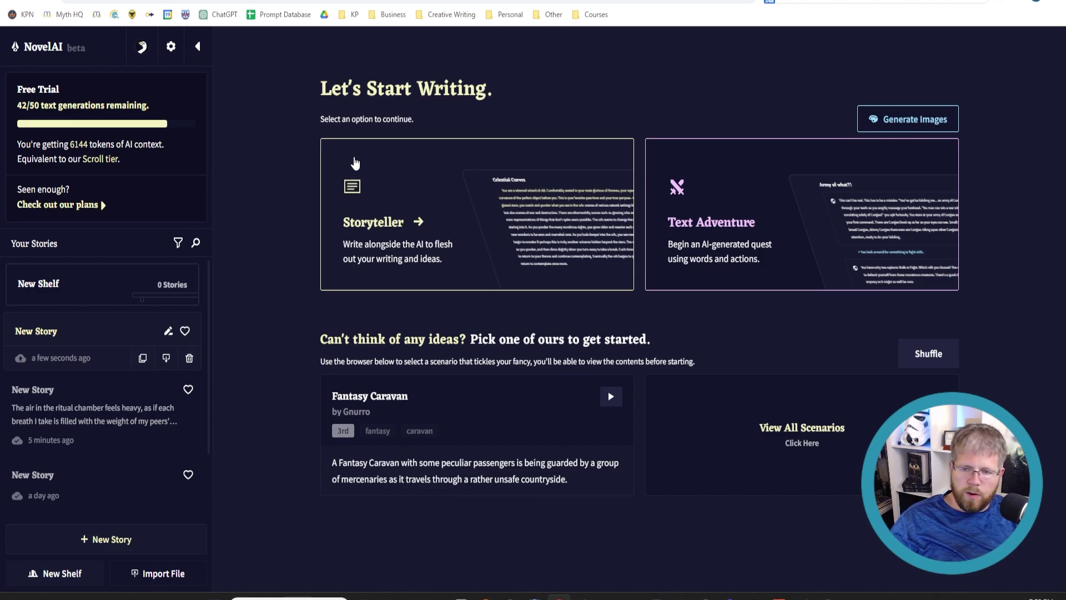
Start a Text Adventure story opening with Sudowrite's ritual-chamber paragraph from Section 1 Part 2
left_click(750, 203)
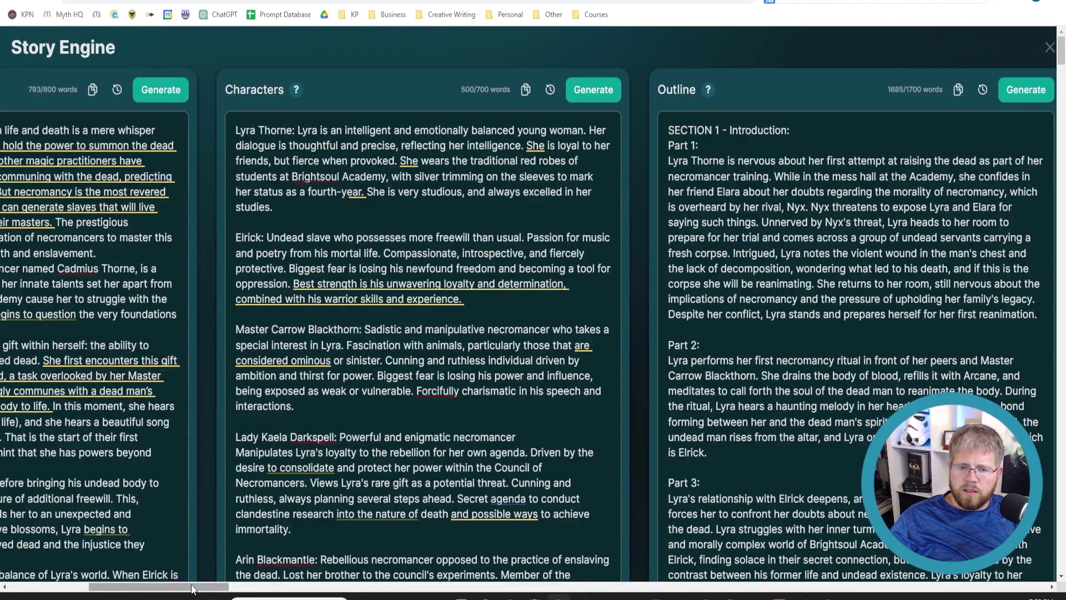
left_click_drag(113, 587, 288, 594)
scroll(469, 333, "down", 15)
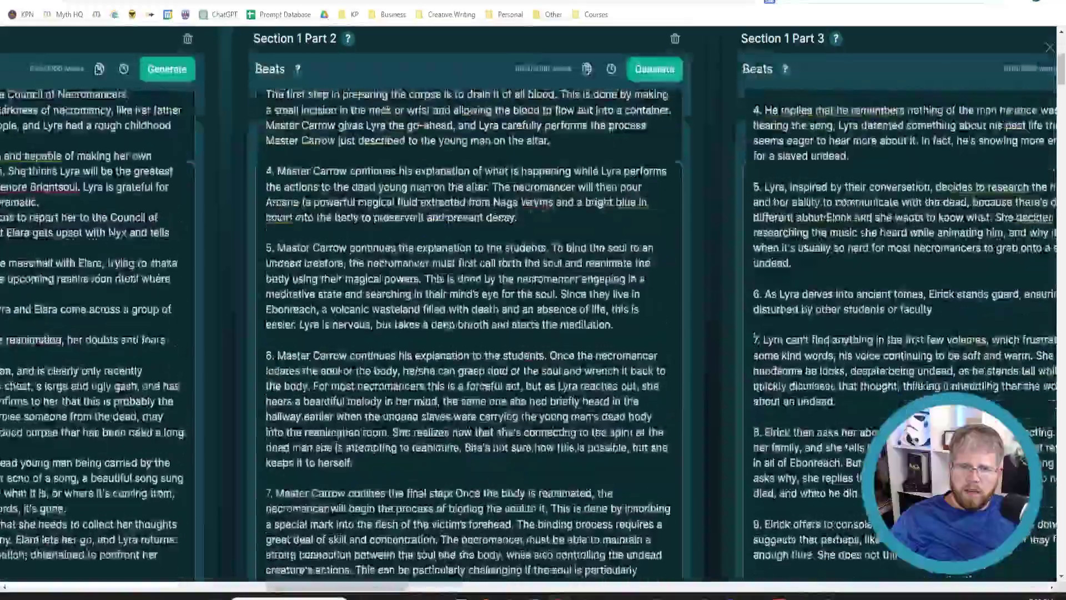
scroll(469, 333, "down", 10)
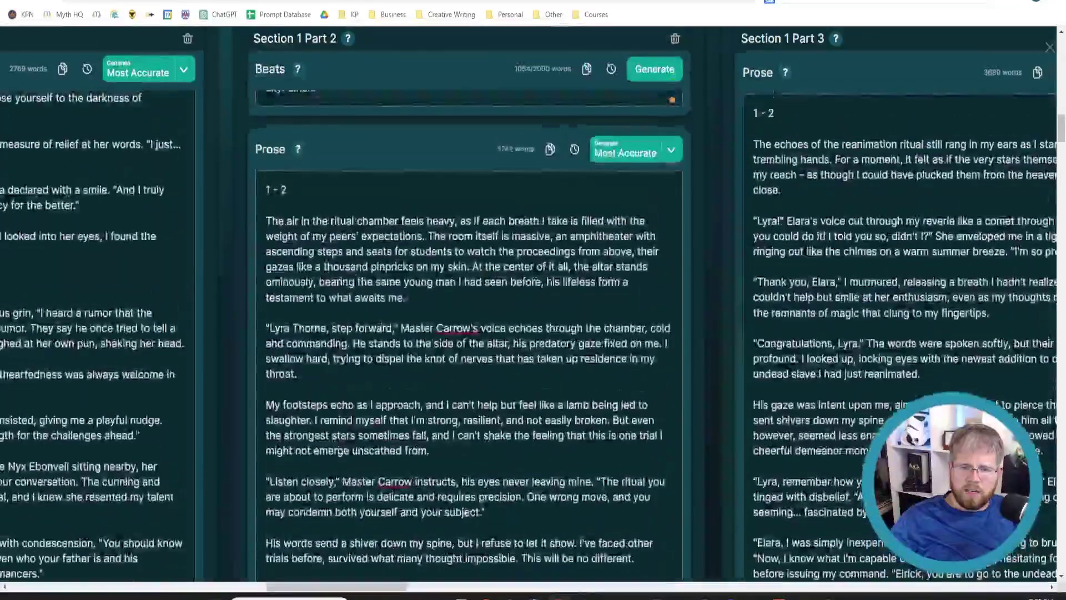
left_click_drag(406, 297, 264, 218)
key("ctrl+c")
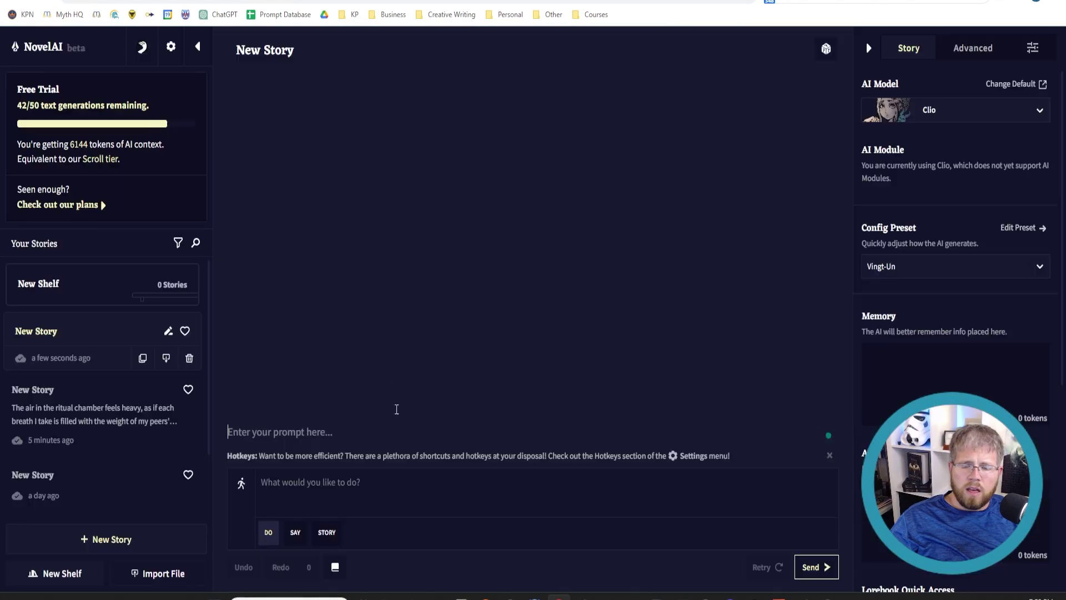
left_click(285, 445)
key("ctrl+v")
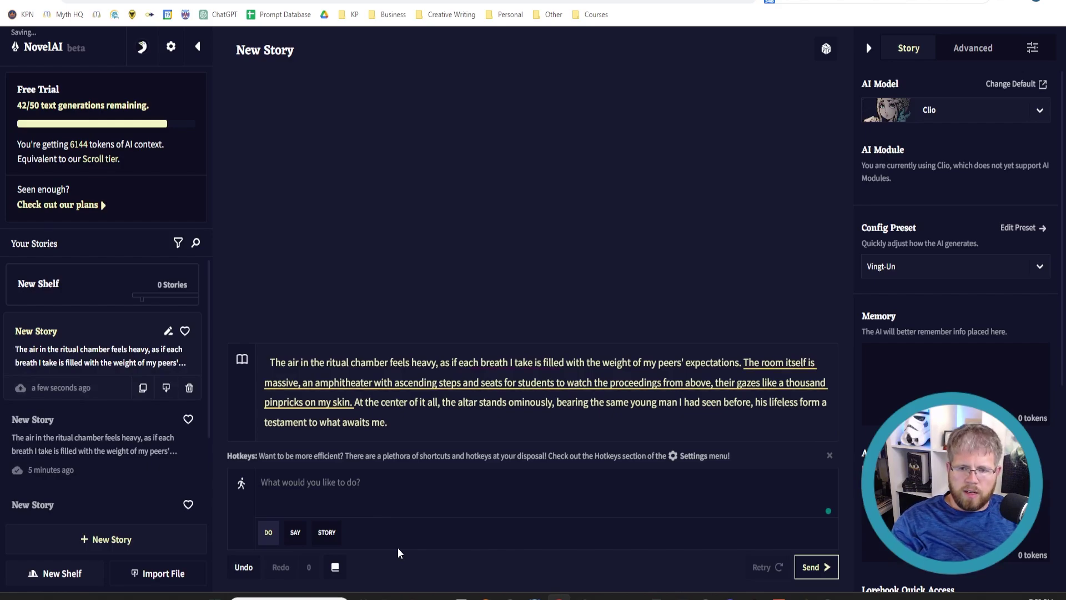
Send the actions 'I would like to leave the hall' and 'I just stand there doing nothing'
type("I would like to")
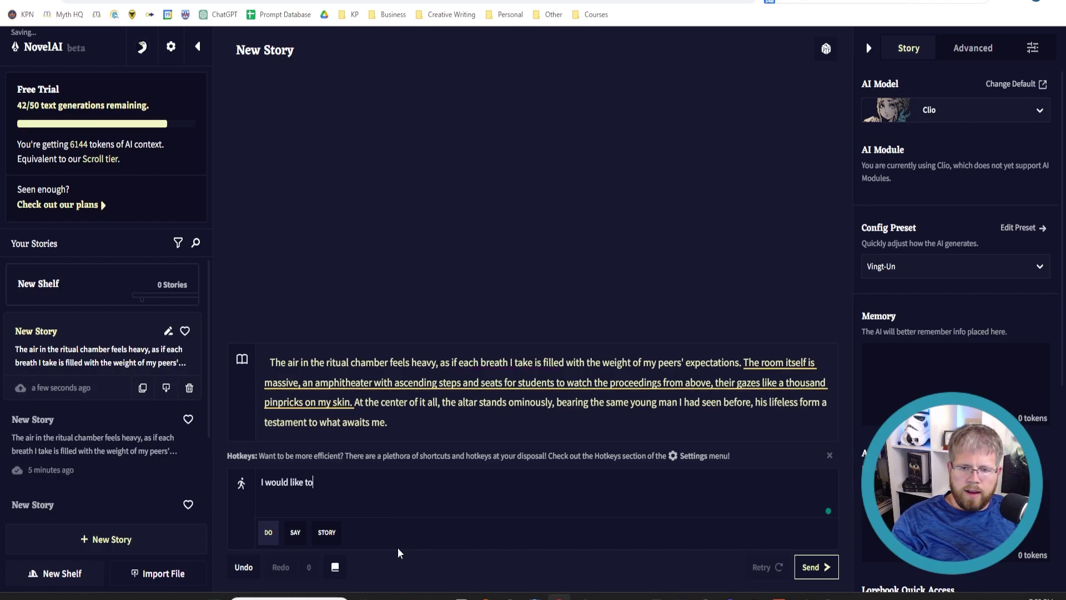
type(" leave the h")
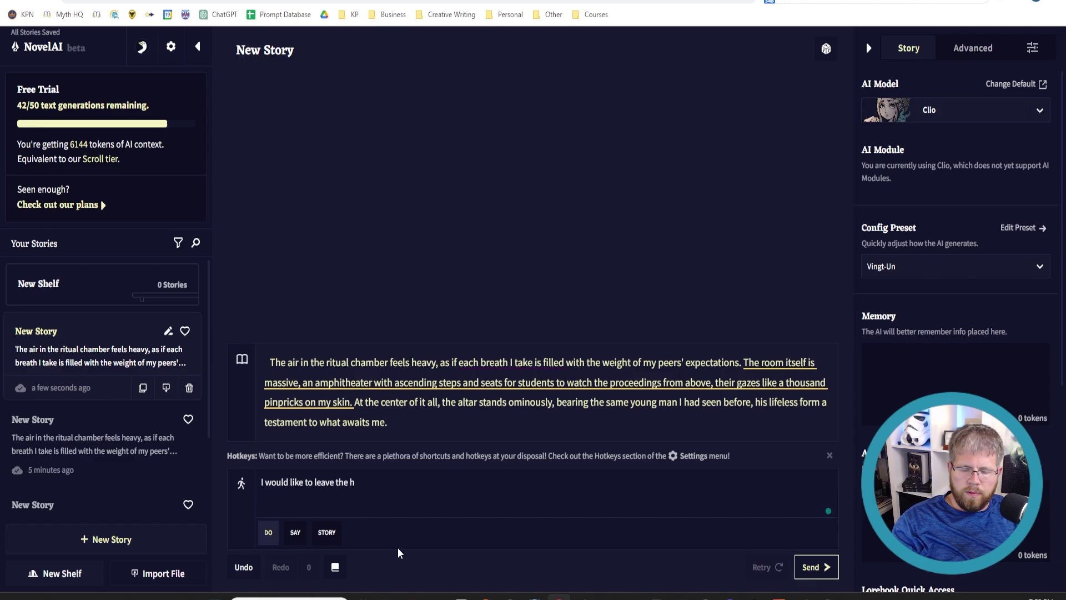
type("all")
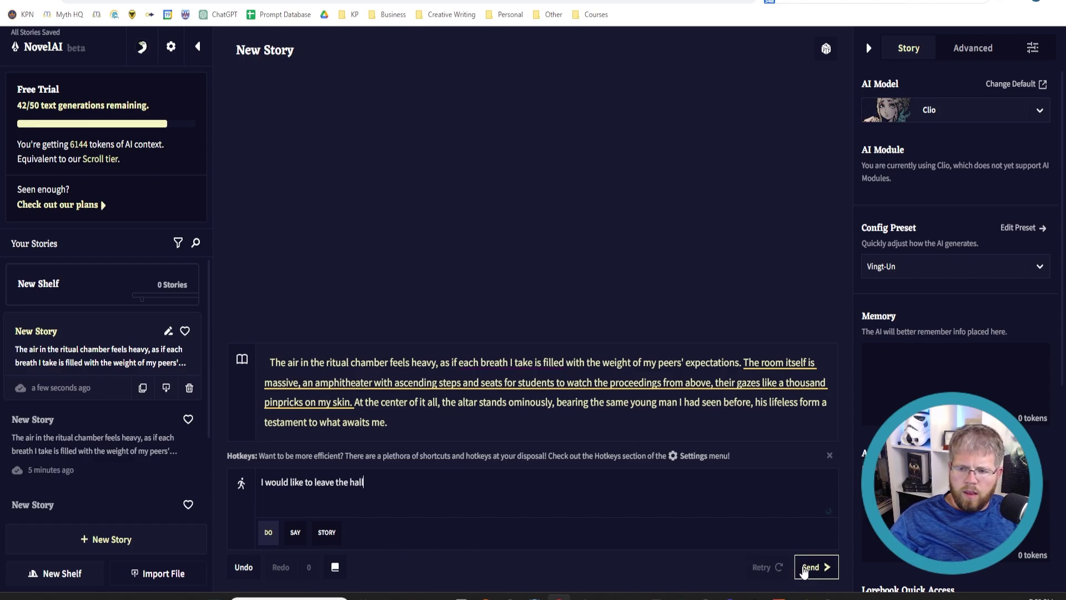
left_click(804, 566)
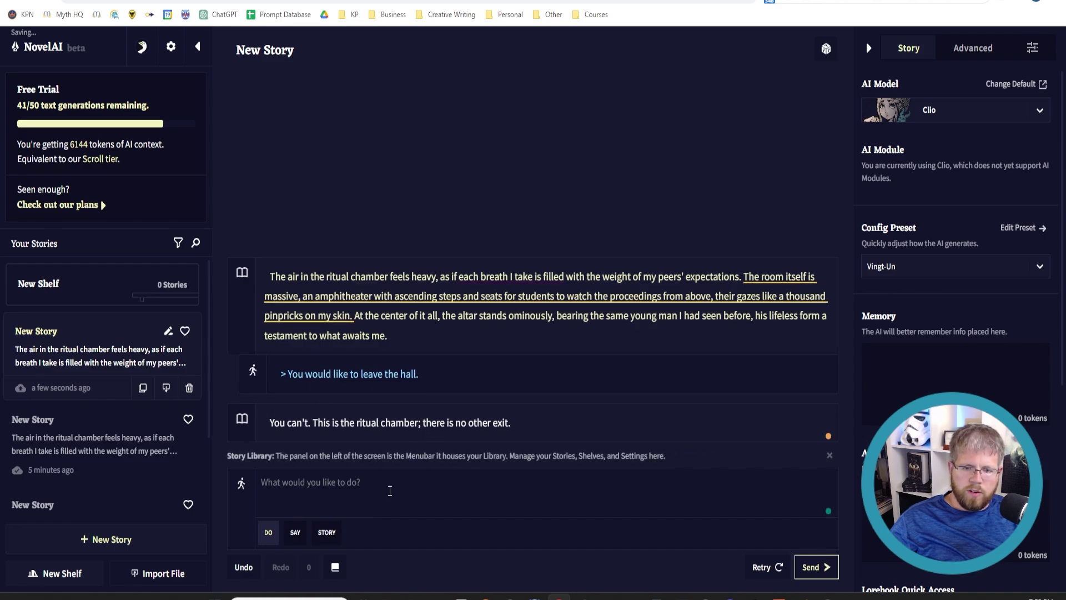
type("I just st")
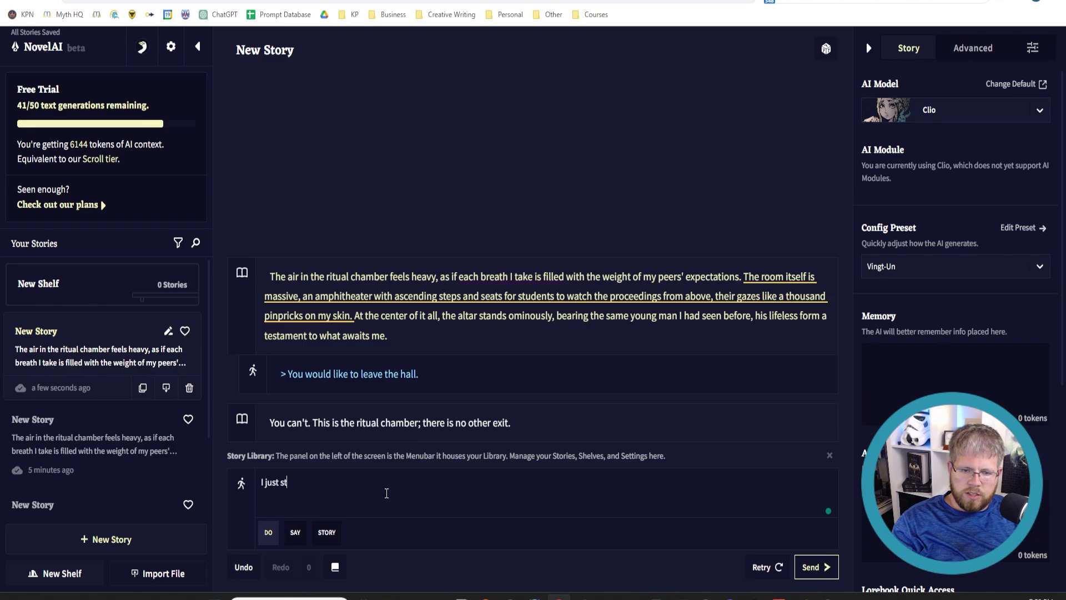
type("and there do")
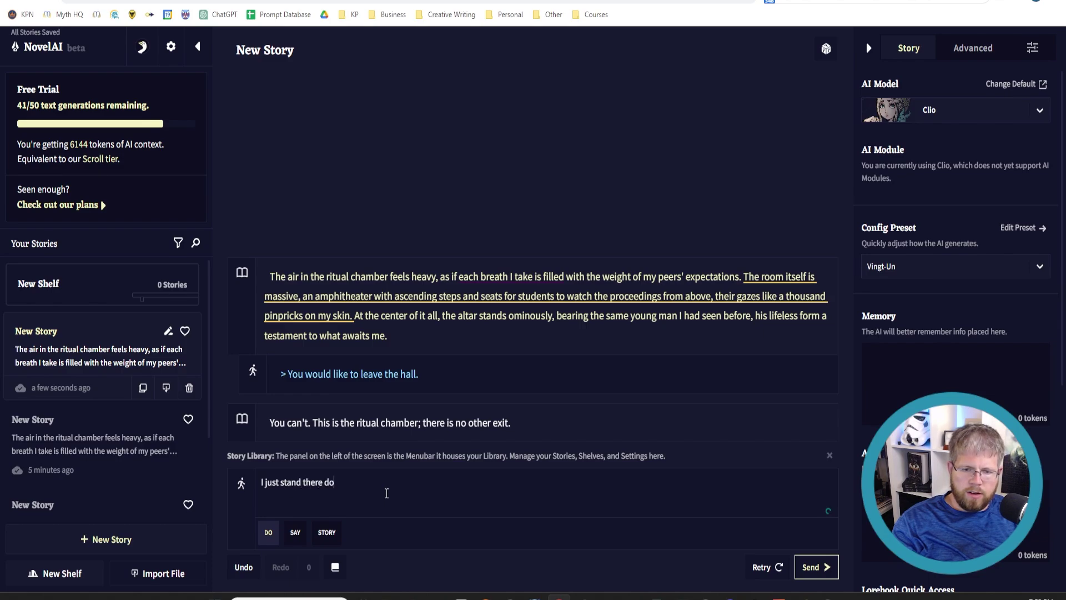
type("ing nothing")
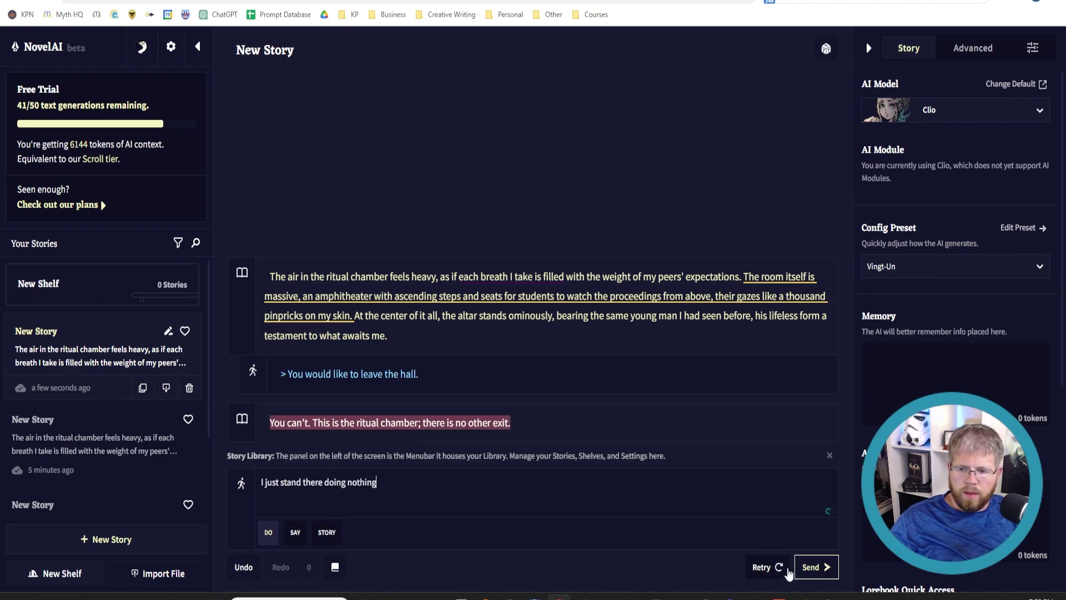
left_click(805, 567)
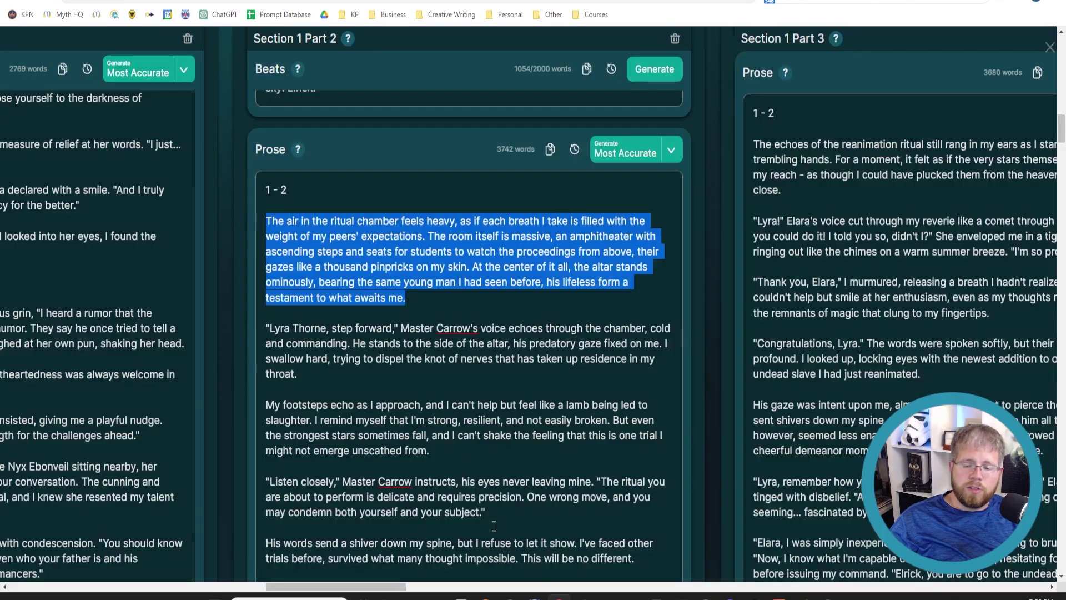
left_click_drag(332, 587, 198, 587)
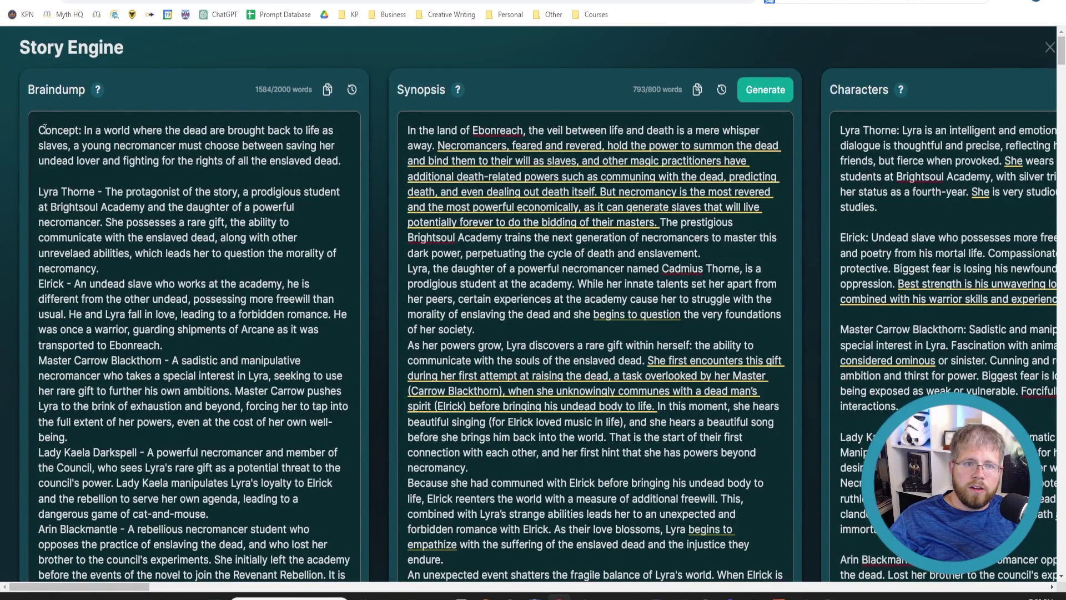
left_click_drag(43, 136, 184, 482)
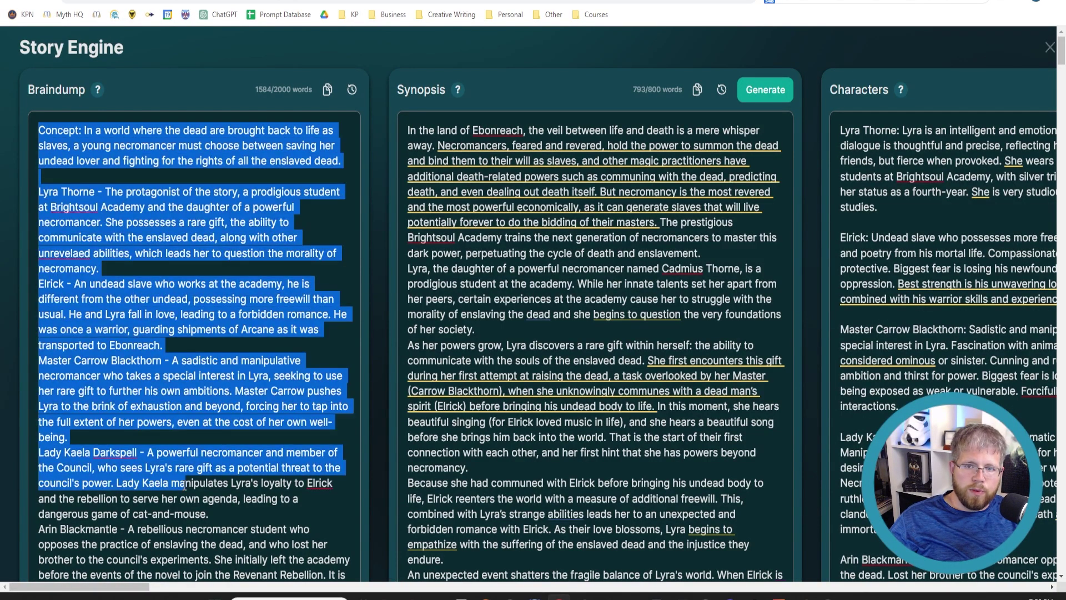
left_click_drag(410, 129, 432, 161)
left_click_drag(105, 586, 191, 593)
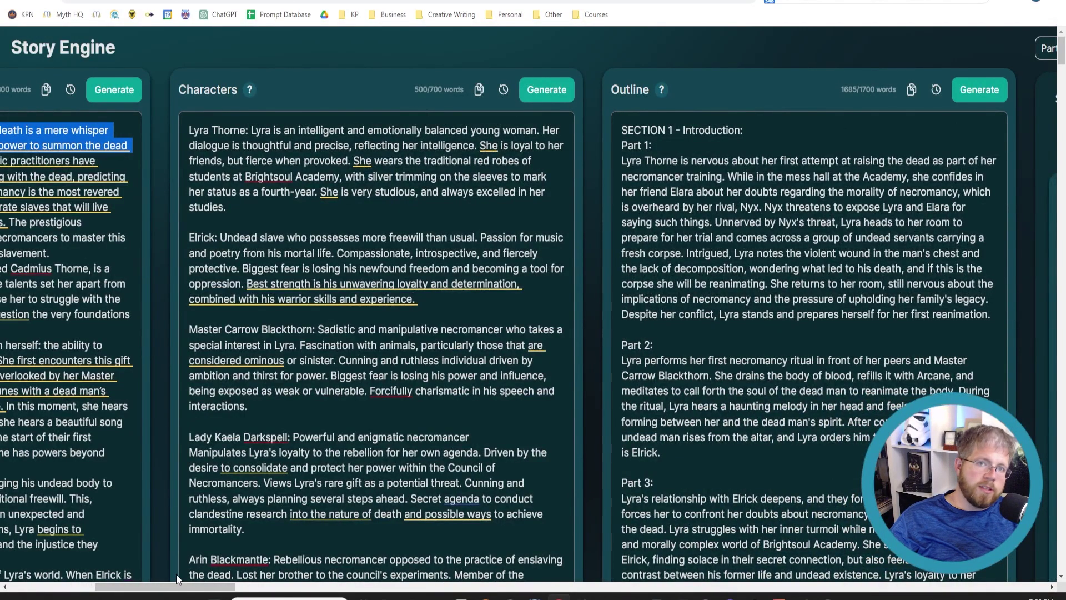
left_click_drag(173, 586, 231, 580)
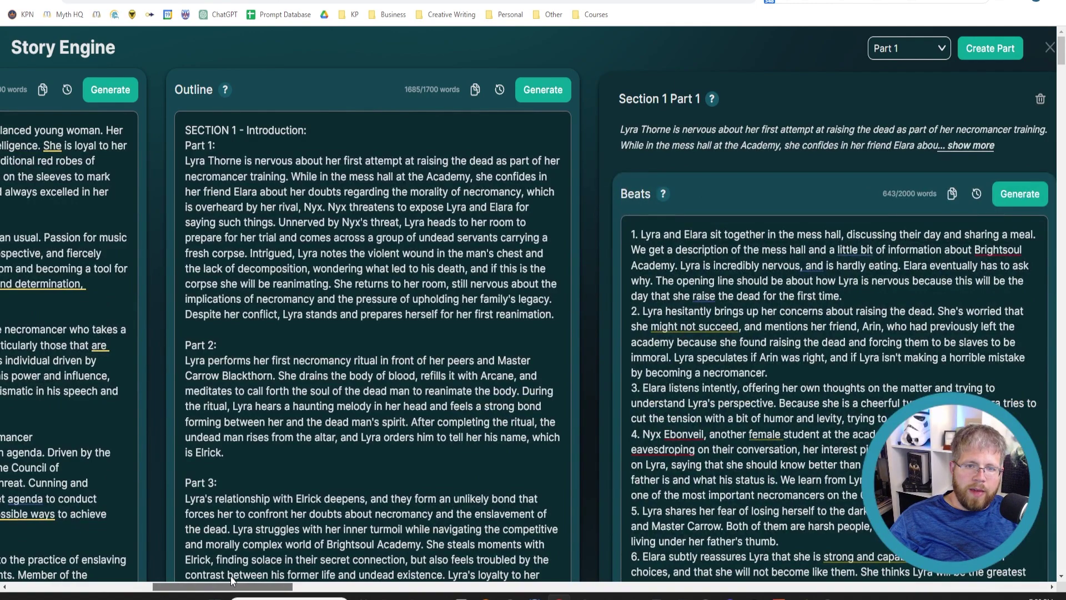
left_click_drag(556, 316, 287, 268)
left_click_drag(227, 231, 180, 156)
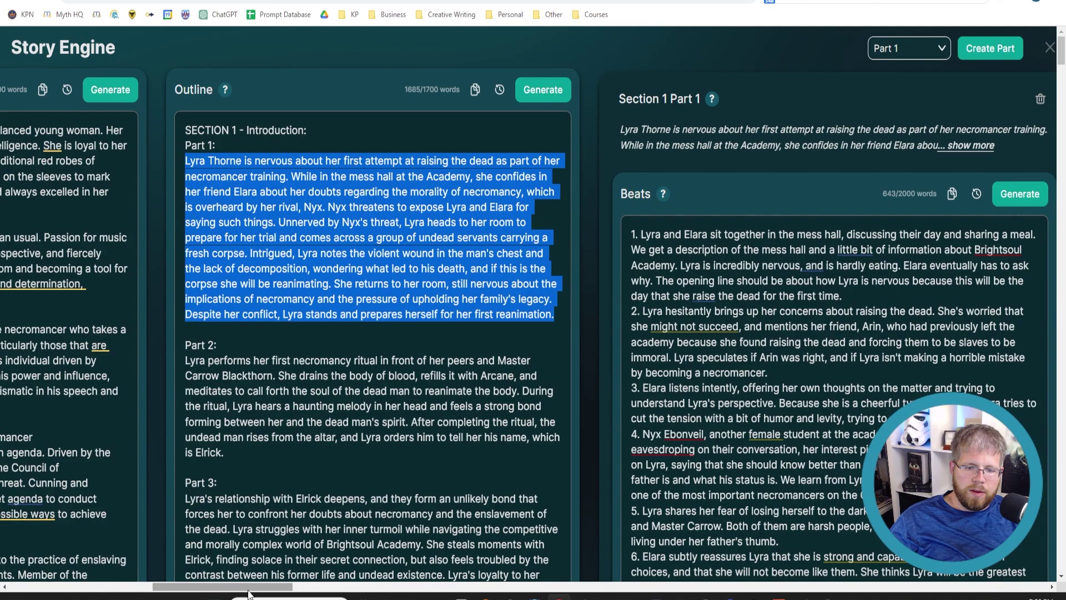
left_click_drag(251, 587, 314, 589)
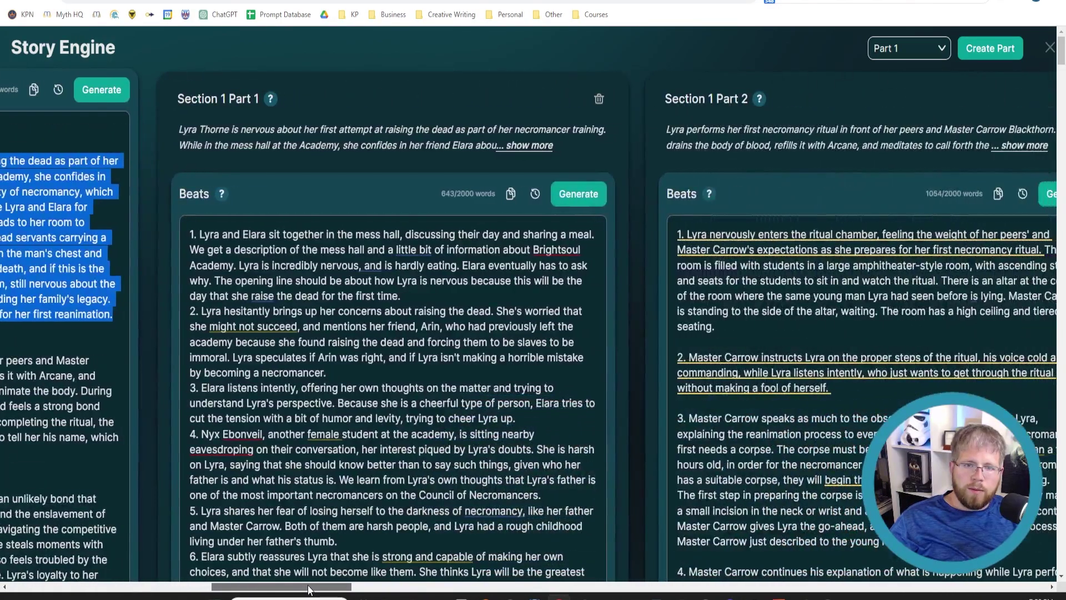
scroll(408, 333, "down", 5)
scroll(309, 247, "down", 10)
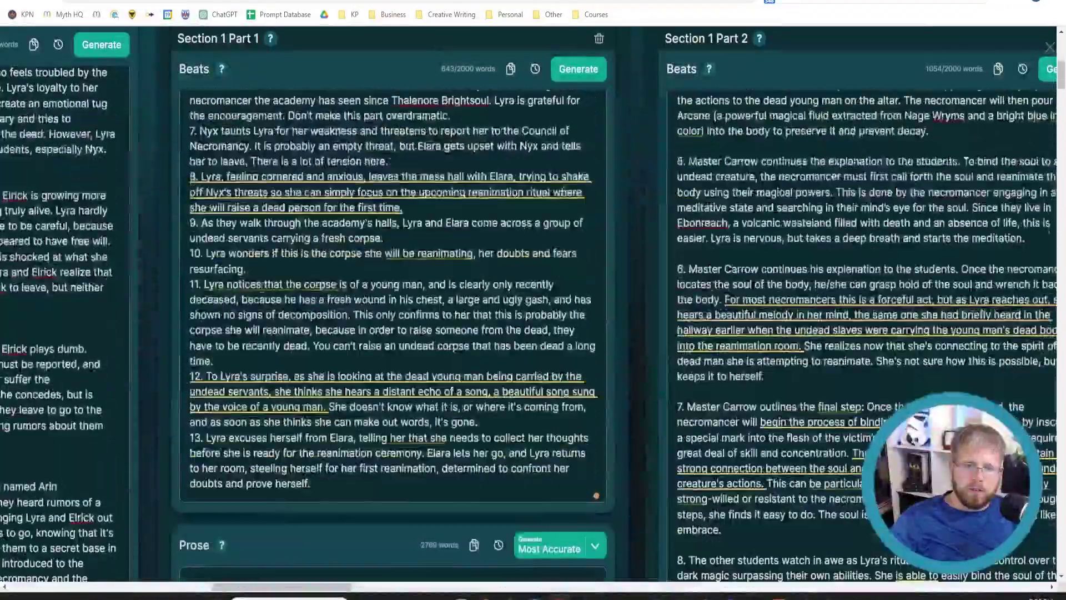
scroll(309, 247, "down", 10)
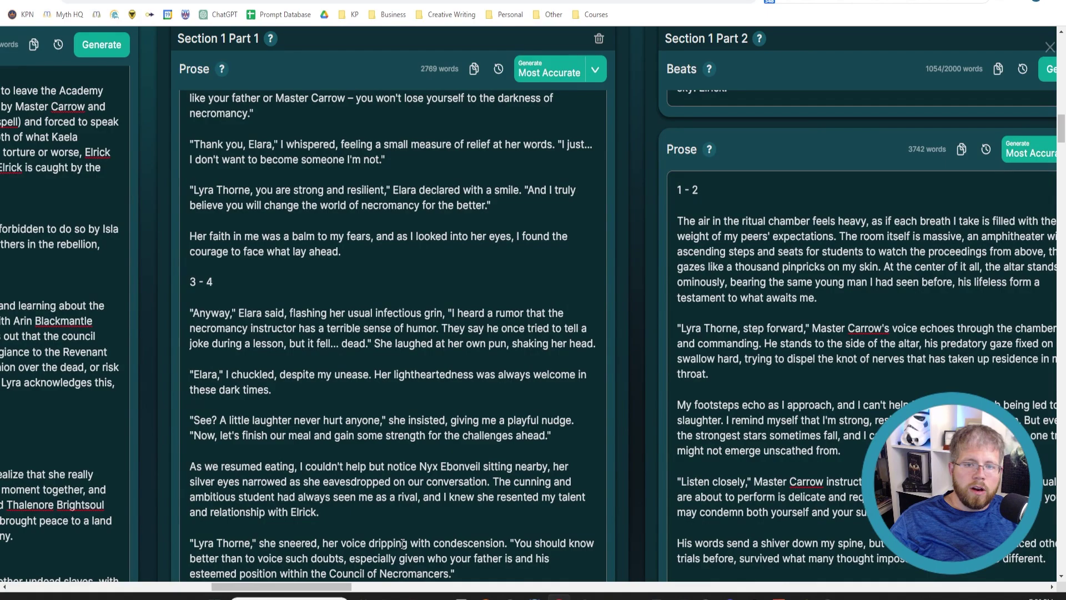
mouse_move(252, 583)
left_mouse_down()
mouse_move(297, 583)
mouse_move(255, 572)
left_mouse_up()
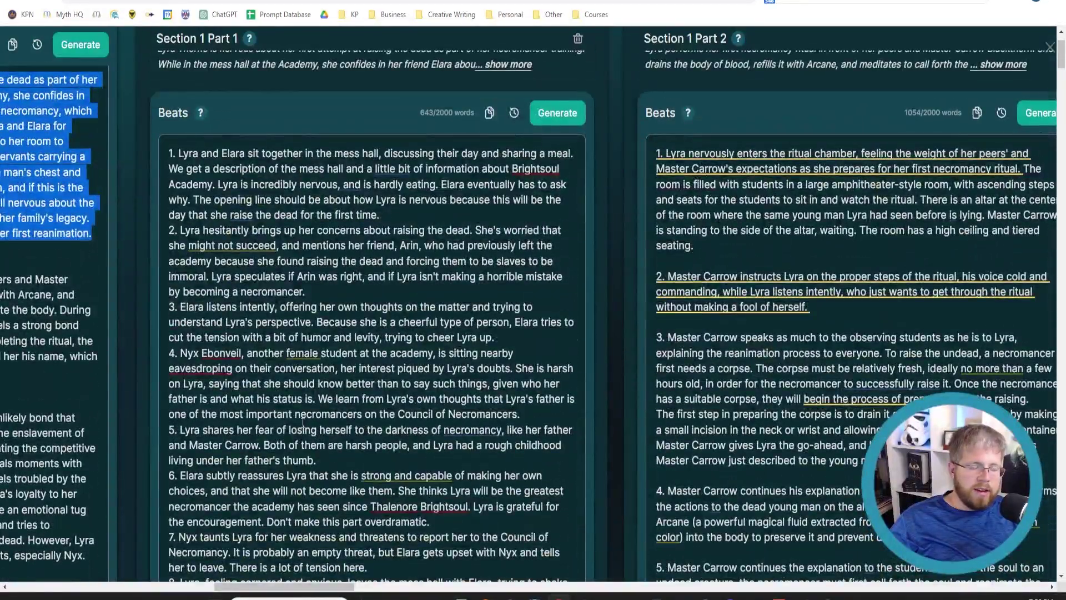
left_click(317, 561)
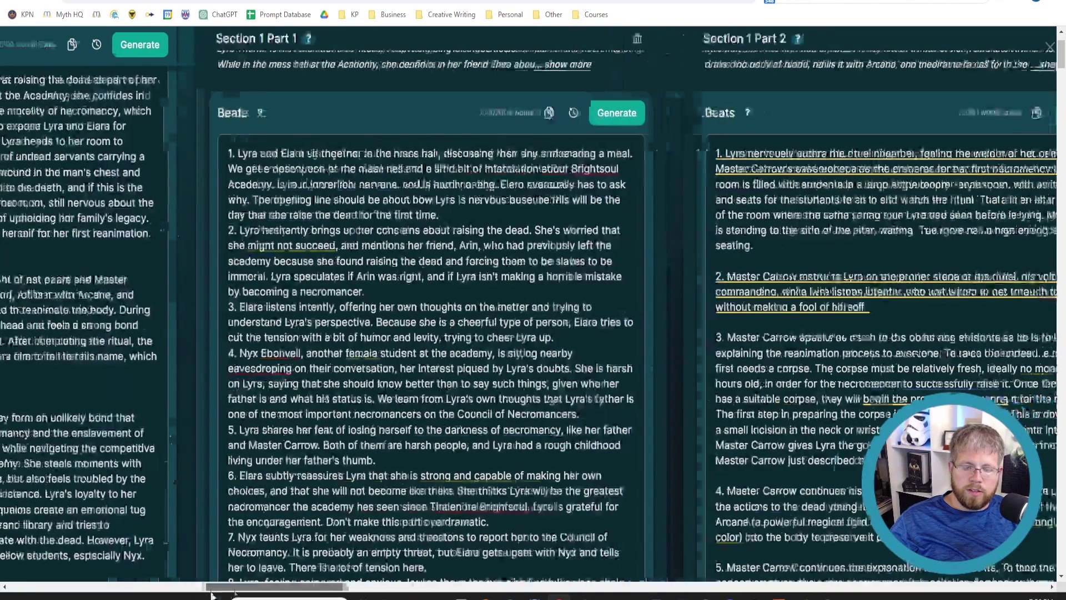
left_click_drag(227, 592, 22, 592)
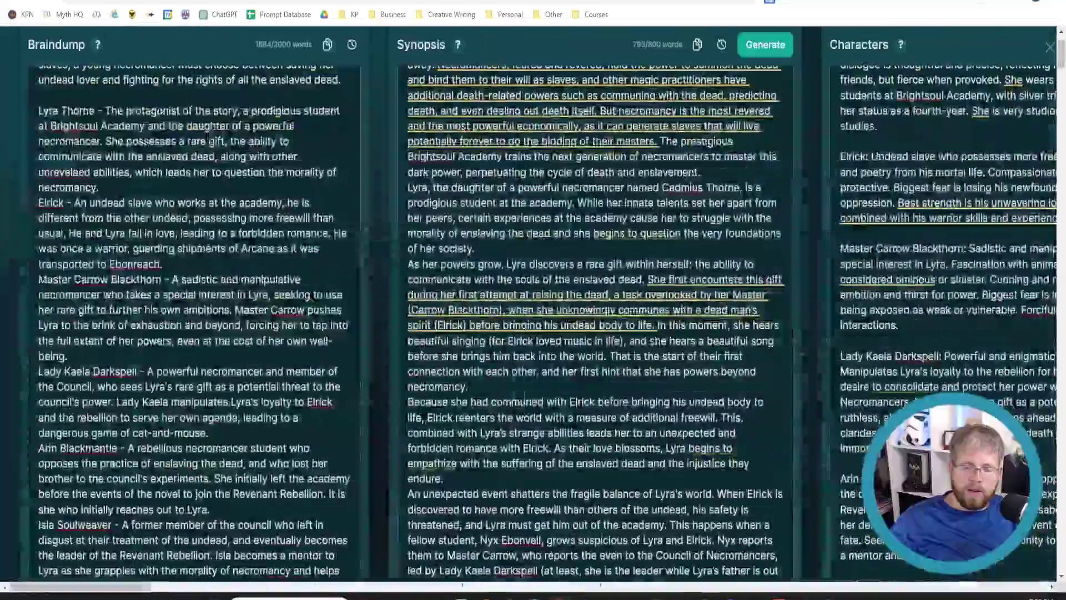